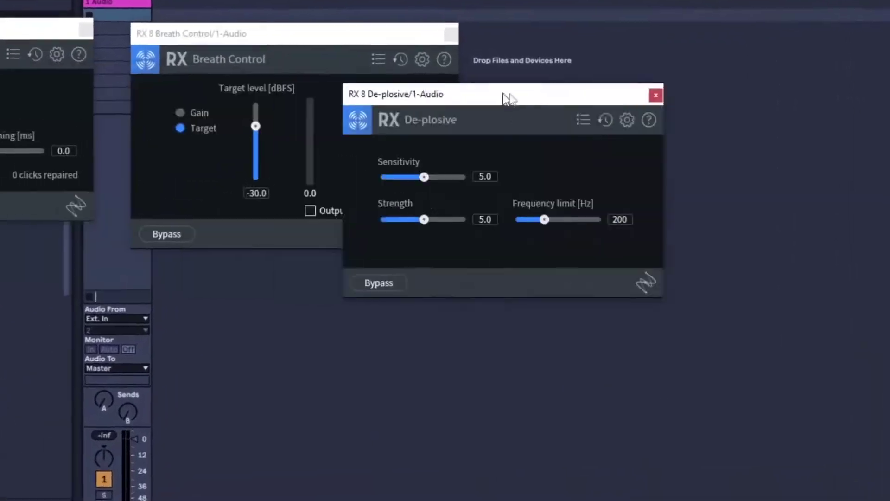
Arrange the De-plosive, Breath Control, Butch Vig Vocals and Pro-Q 3 windows across the screen.
left_click_drag(507, 99, 666, 34)
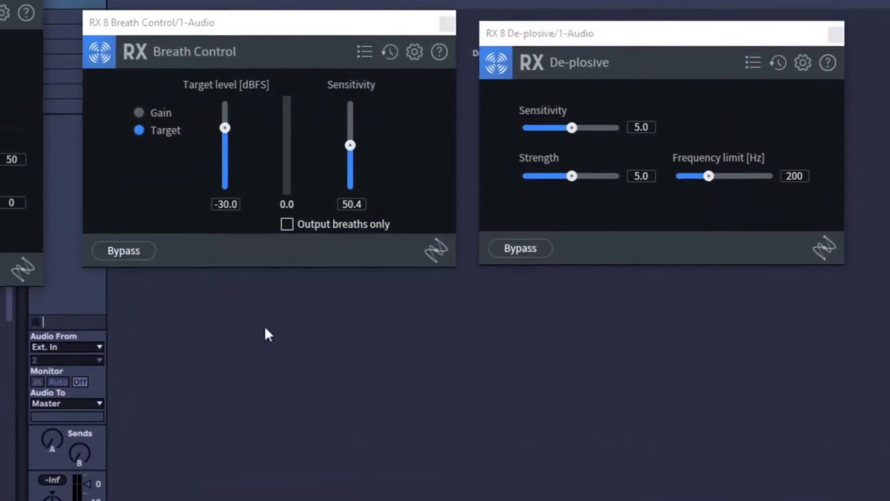
left_click_drag(837, 87, 889, 11)
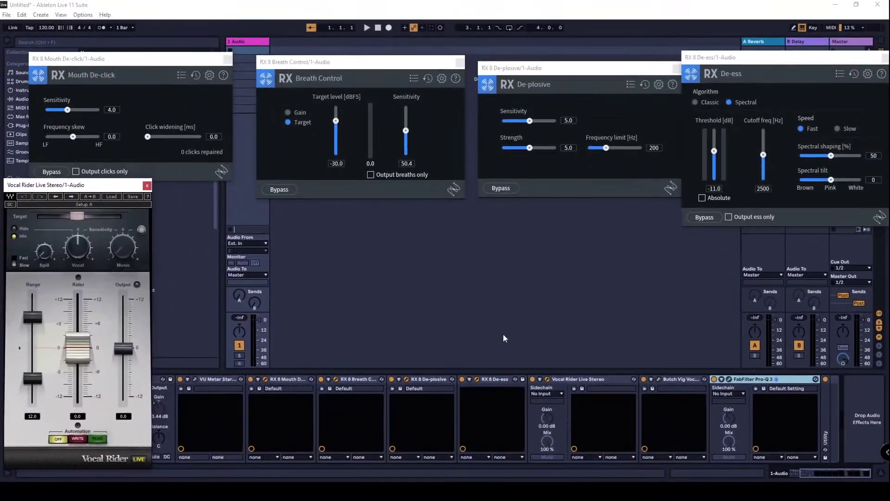
left_click_drag(263, 117, 378, 163)
left_click_drag(362, 63, 357, 17)
left_click_drag(579, 68, 571, 28)
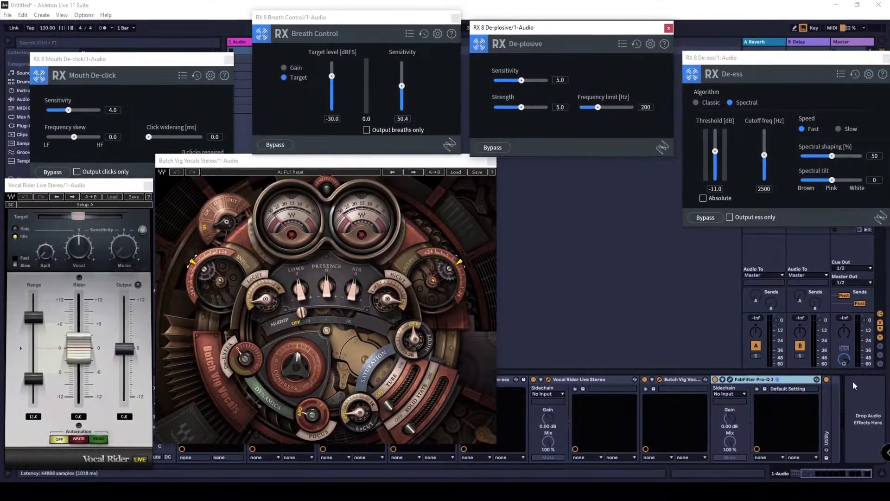
left_click(729, 380)
left_click_drag(377, 135, 812, 216)
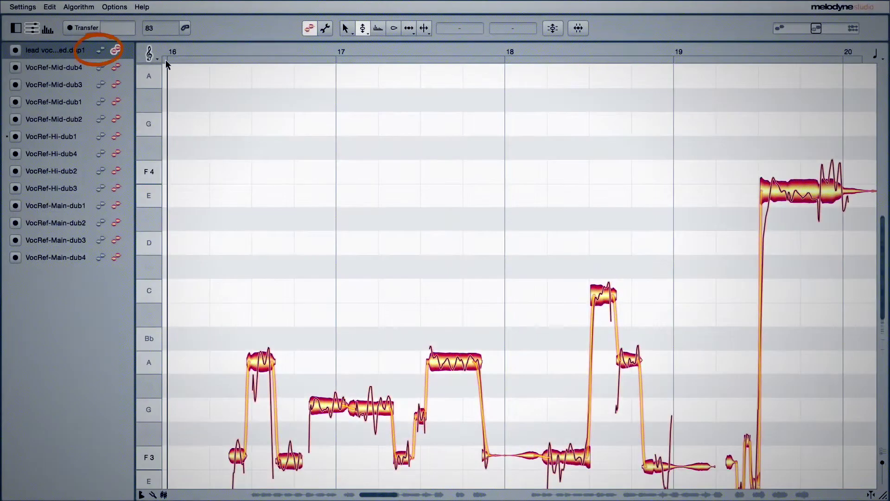
Keep the lead vocal editable and show VocRef-Mid-dub4 and VocRef-Hi-dub1 notes as grey references.
left_click(101, 50)
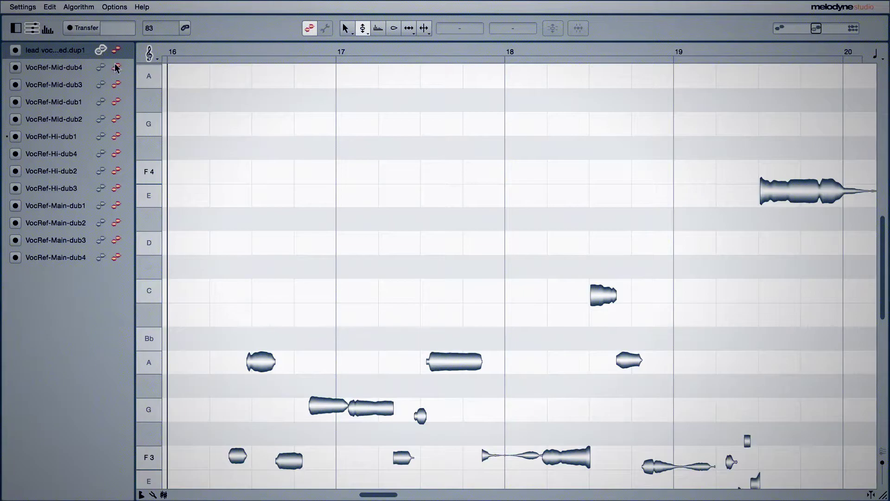
left_click(116, 67)
left_click(116, 136)
left_click(116, 50)
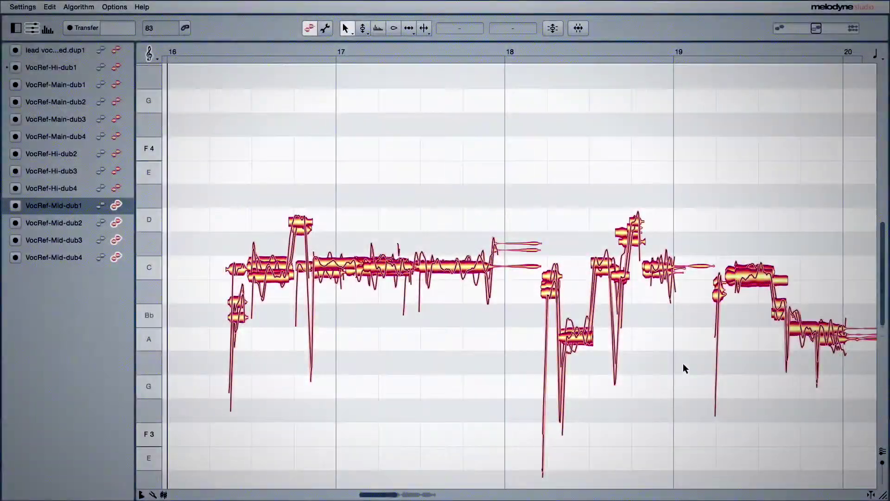
left_click(883, 457)
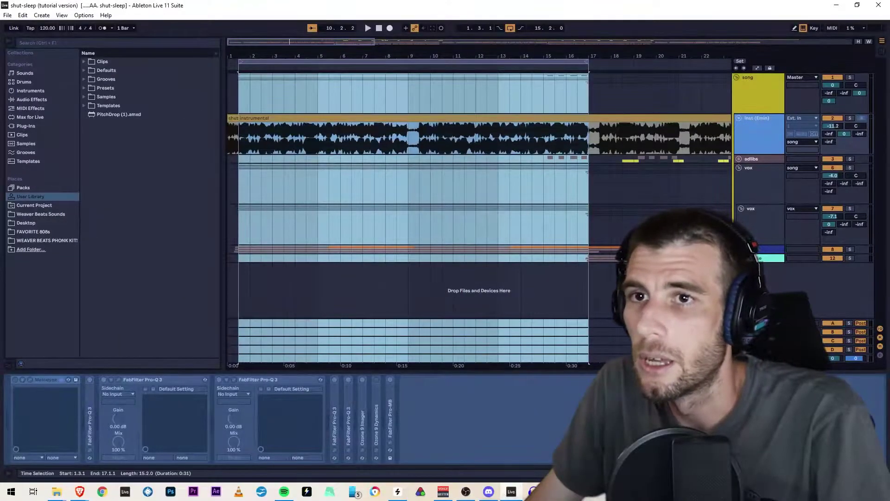
Play the arrangement, zooming out to see all bars of the song.
key("space")
scroll(541, 87, "down", 3)
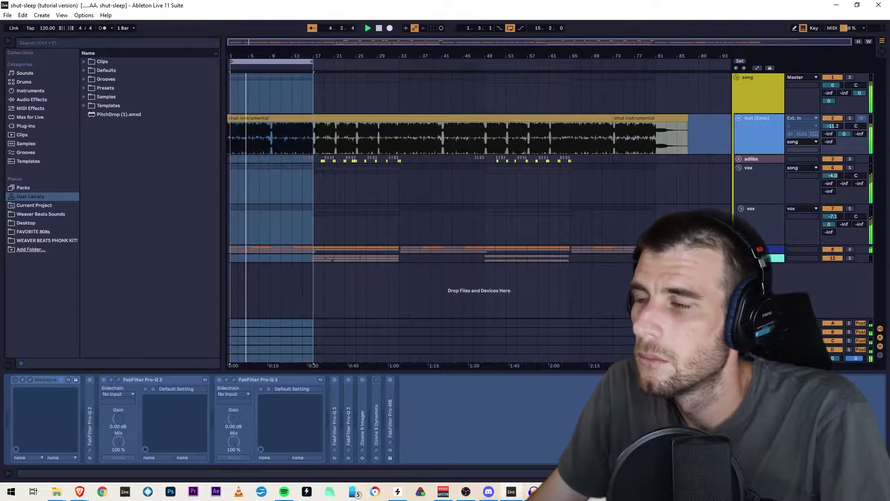
key("Down")
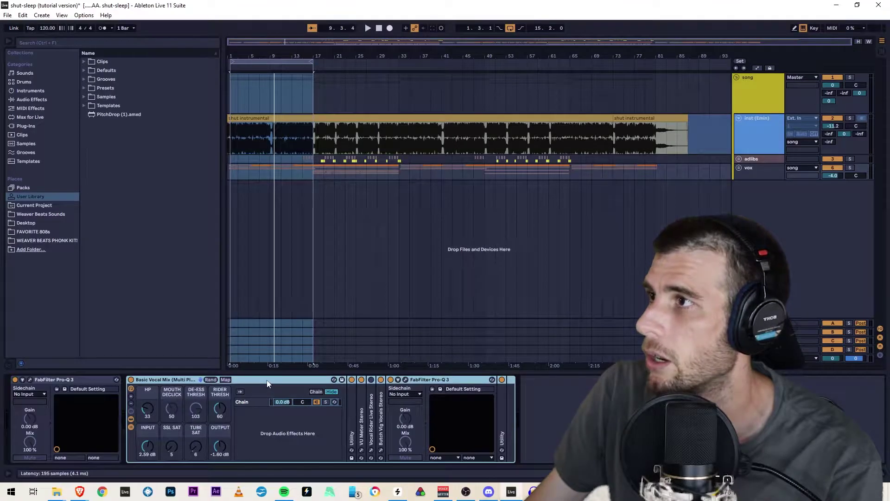
Collapse the Basic Vocal Mix rack and load Melodyne from VST3 > Celemony onto the vox track.
double_click(267, 380)
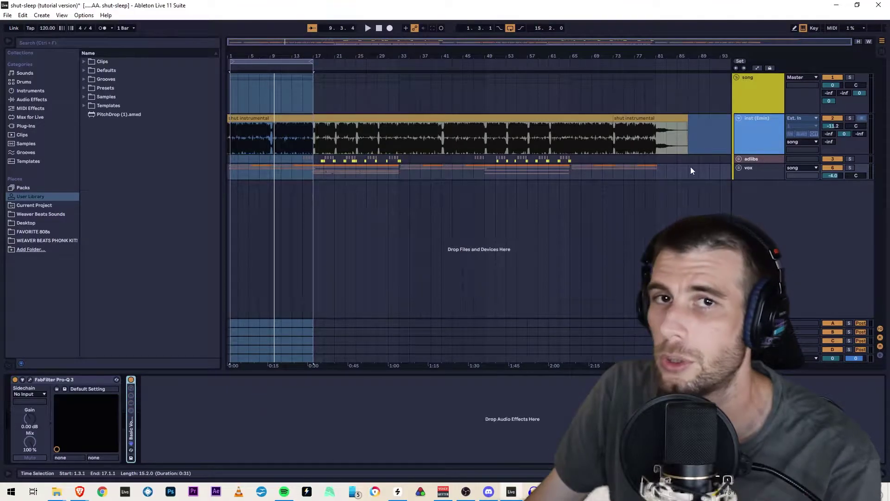
left_click(82, 43)
type("melodyne")
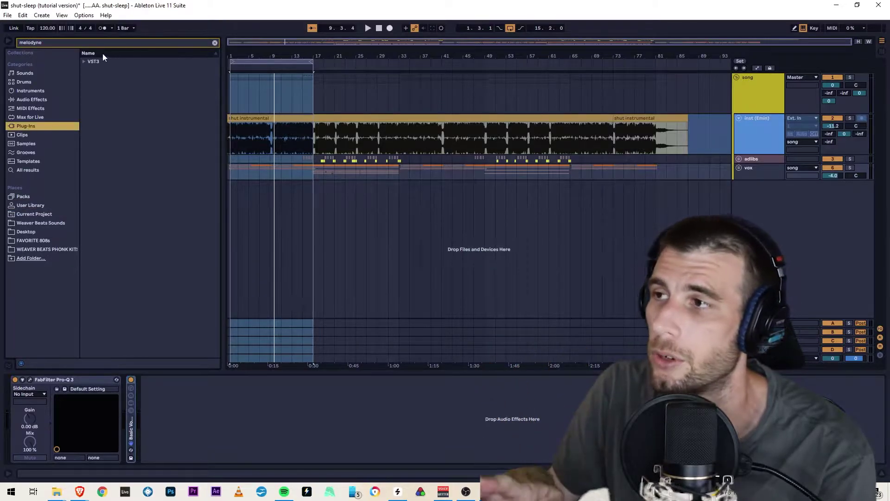
left_click(84, 62)
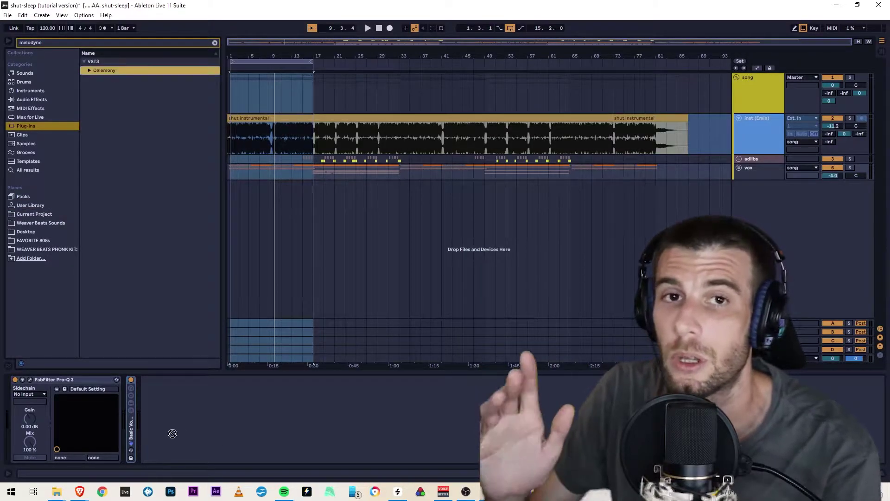
left_click(89, 70)
left_click(98, 79)
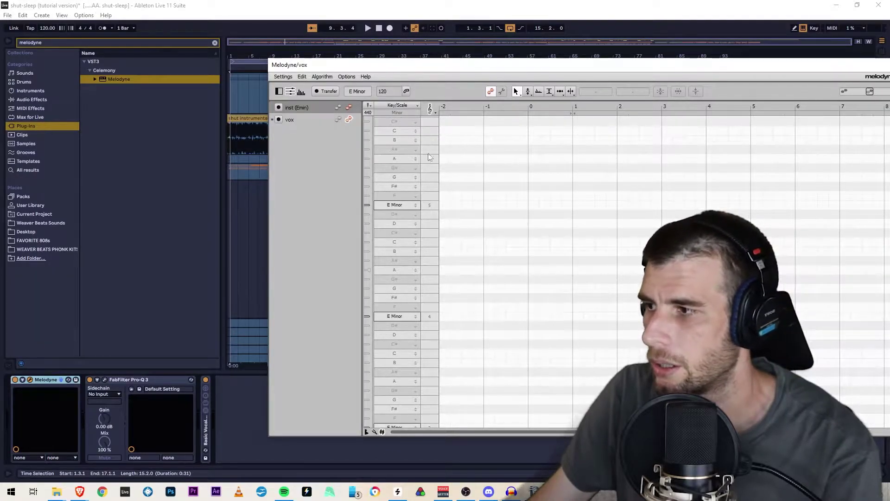
Show inst (Emin) notes as reference and make both inst (Emin) and vox tracks editable.
left_click_drag(564, 67, 505, 84)
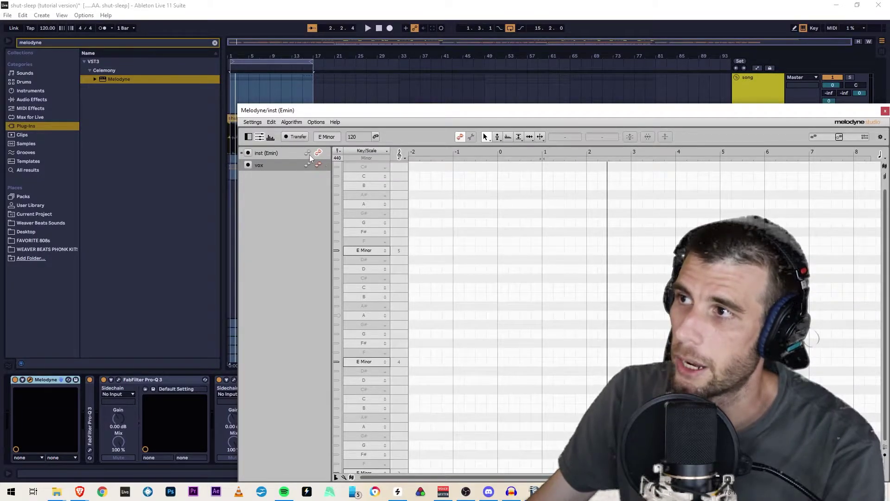
left_click_drag(401, 116, 365, 76)
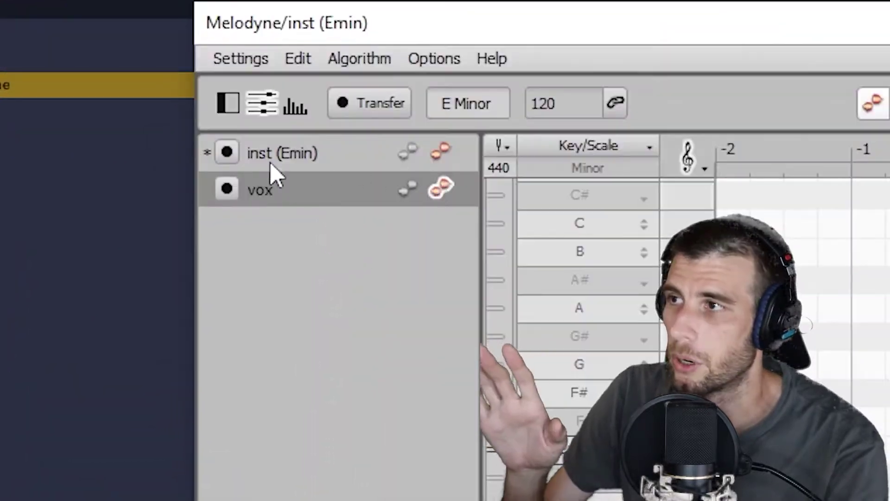
left_click(216, 113)
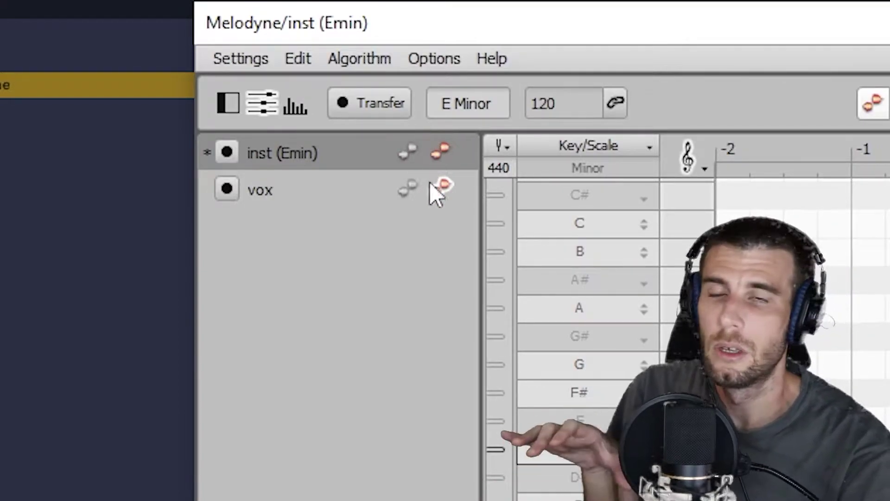
left_click(434, 210)
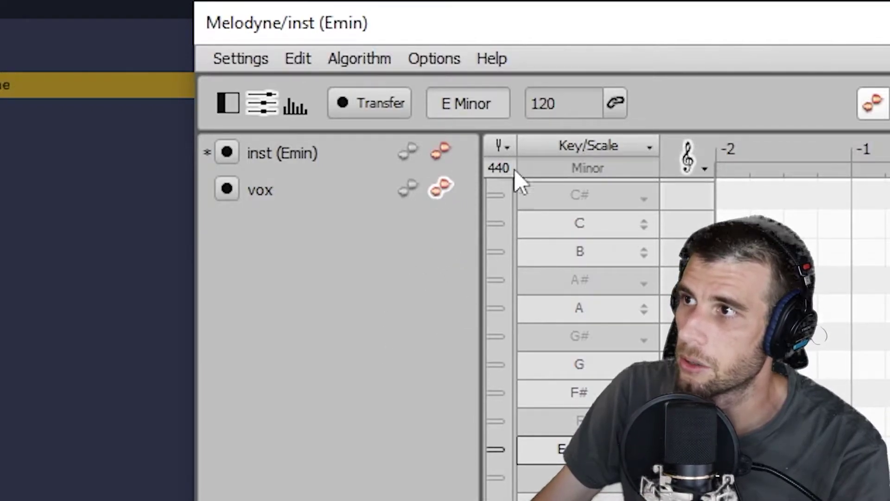
left_click(407, 155)
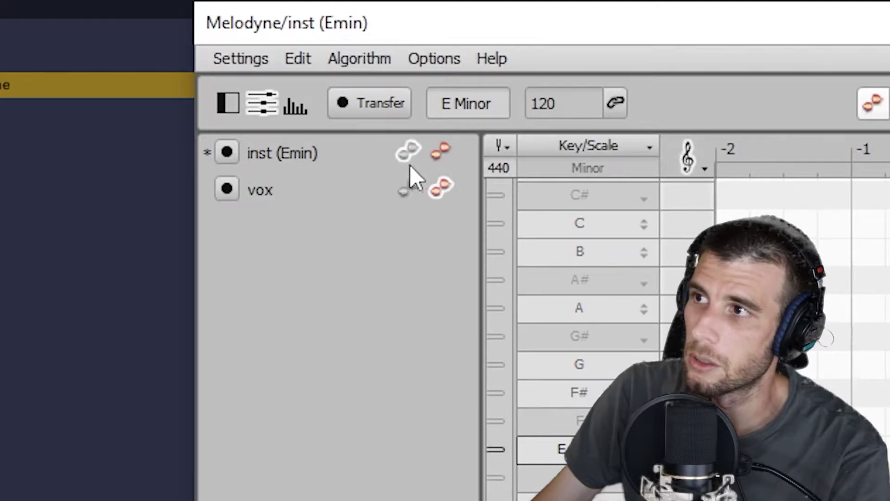
left_click(439, 151)
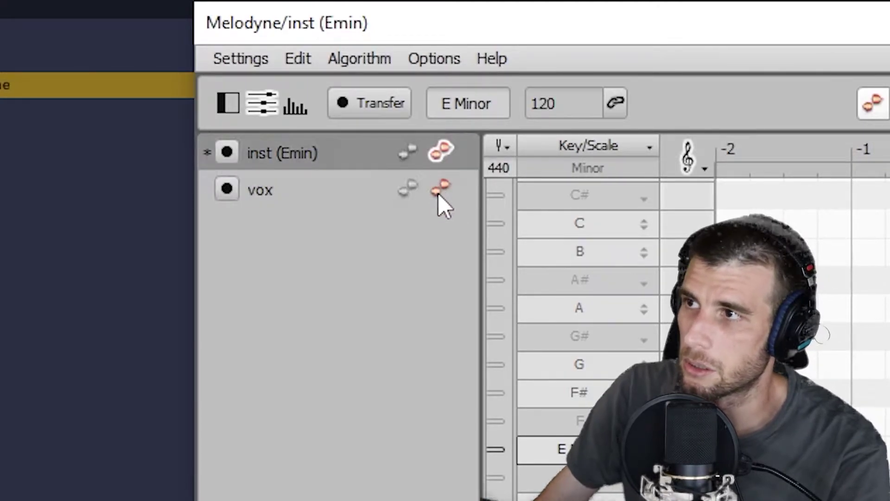
left_click(440, 191)
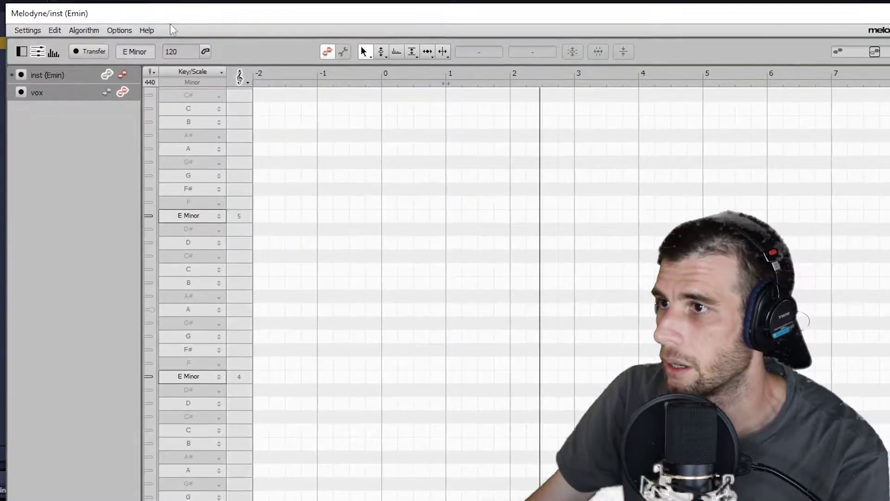
Arm and then disarm Transfer on the hook track to bring its notes into Melodyne.
mouse_move(171, 23)
left_mouse_down()
mouse_move(171, 164)
mouse_move(171, 15)
left_mouse_up()
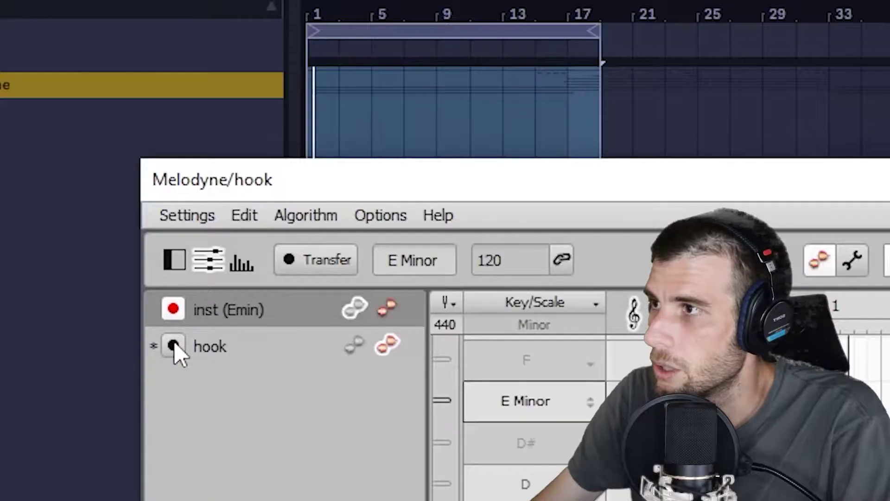
left_click(174, 345)
left_click(173, 345)
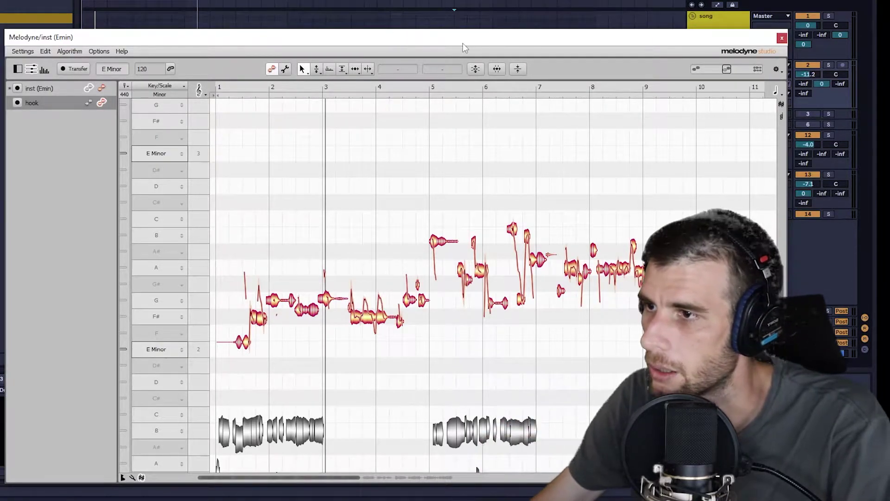
scroll(382, 300, "down", 5)
scroll(389, 218, "up", 1)
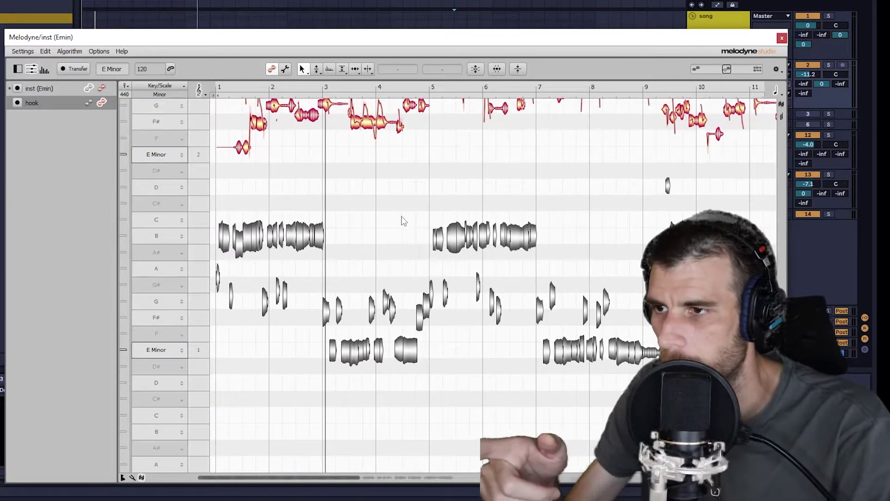
scroll(402, 216, "up", 1)
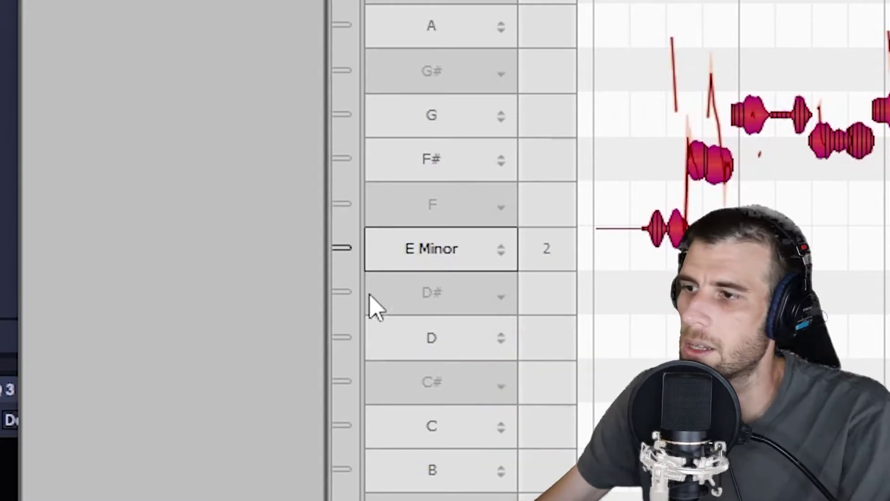
left_click(452, 350)
left_click(452, 351)
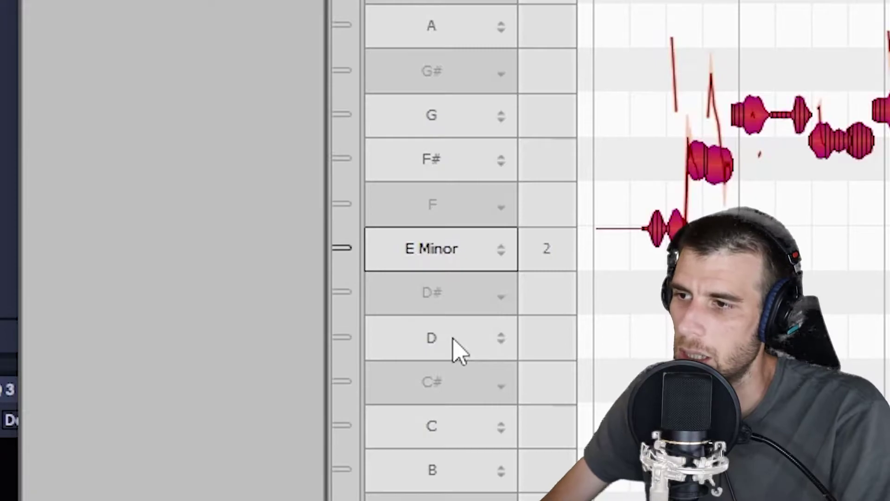
left_click(452, 350)
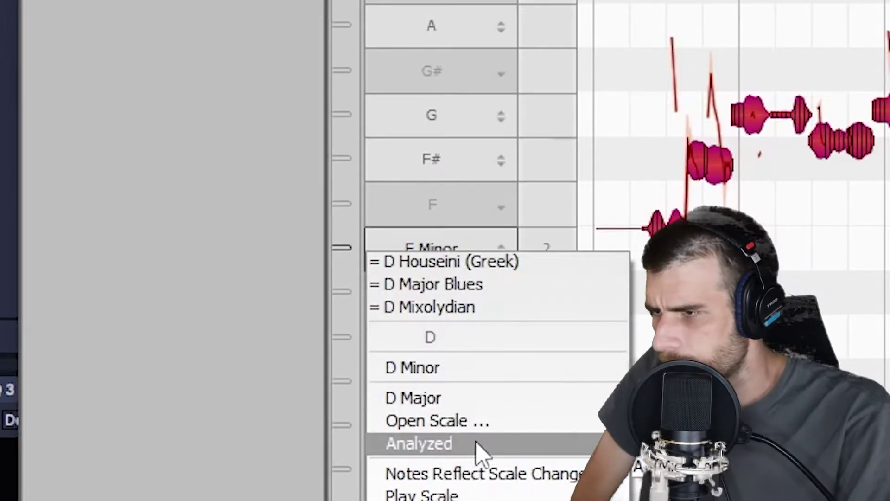
mouse_move(466, 447)
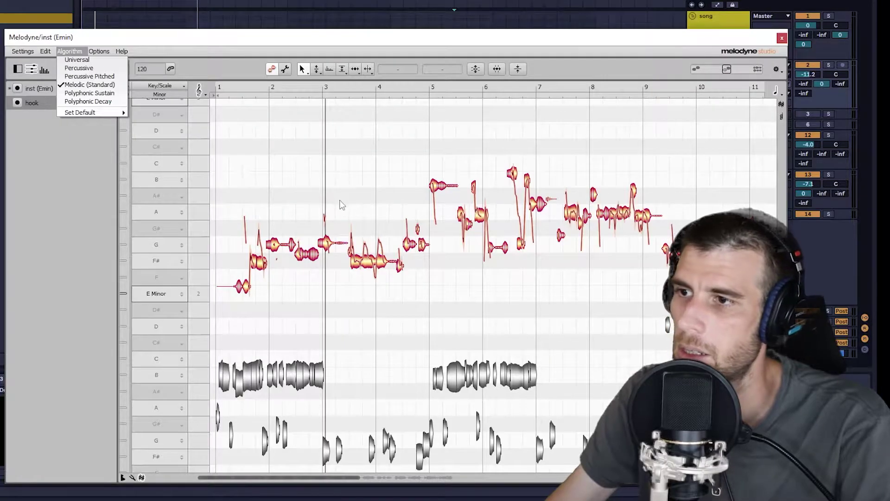
Leave the key unchanged and try selecting the early hook notes, then all notes.
left_click(340, 202)
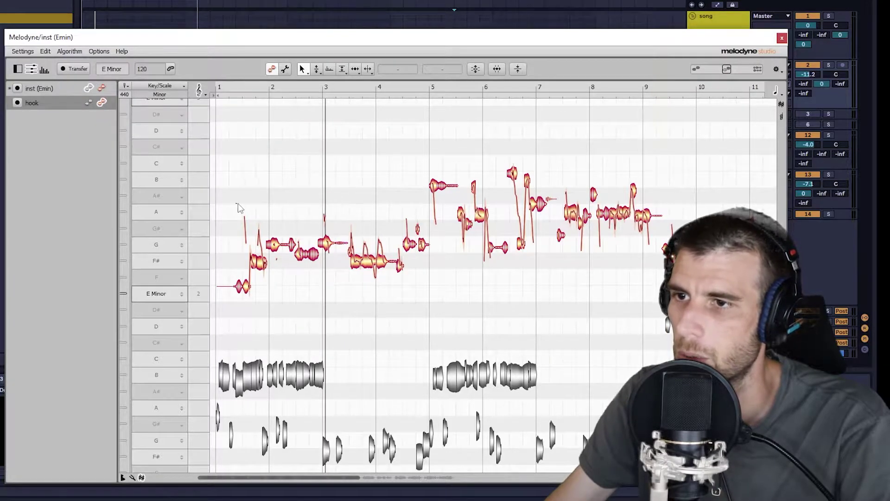
left_click_drag(238, 204, 413, 302)
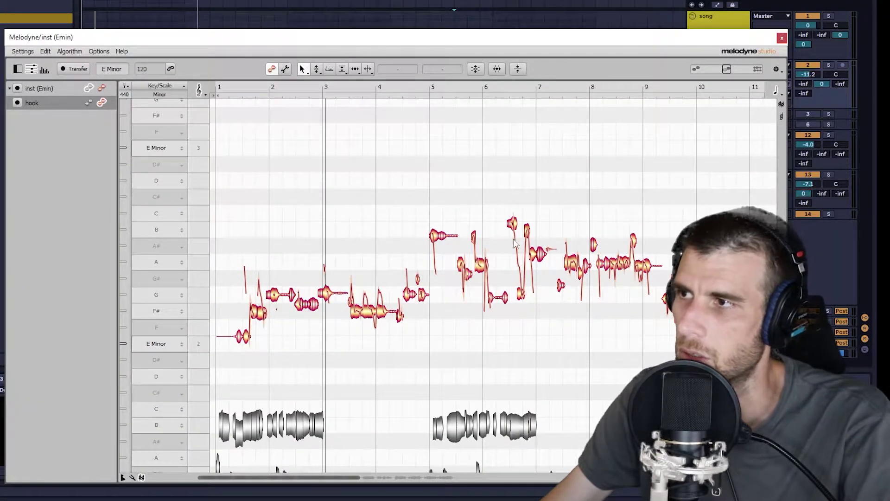
key("ctrl+a")
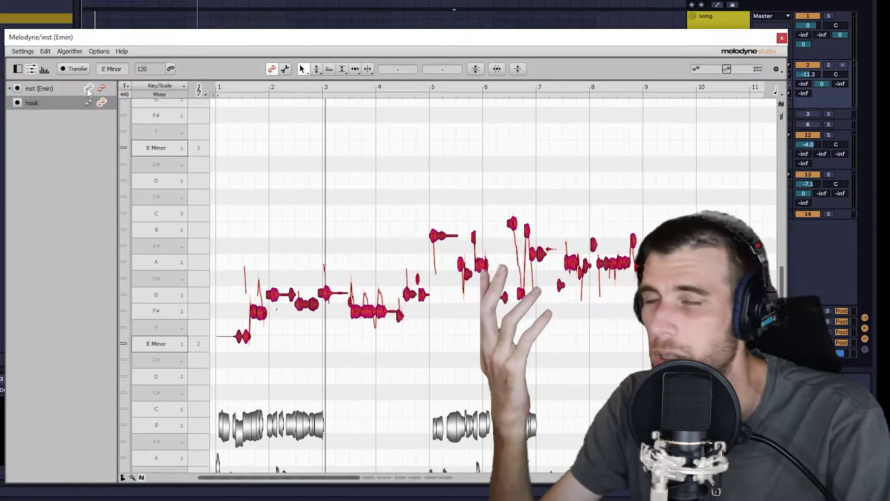
scroll(167, 131, "down", 4)
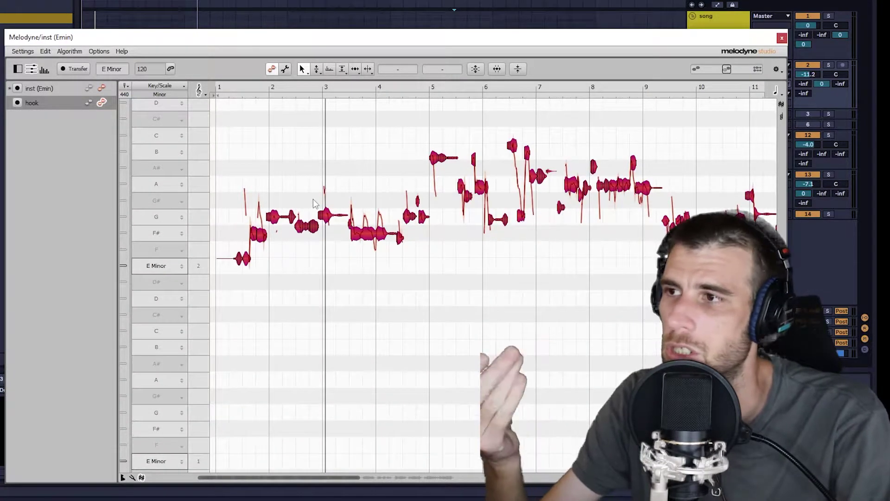
scroll(167, 131, "up", 3)
key("ctrl+a")
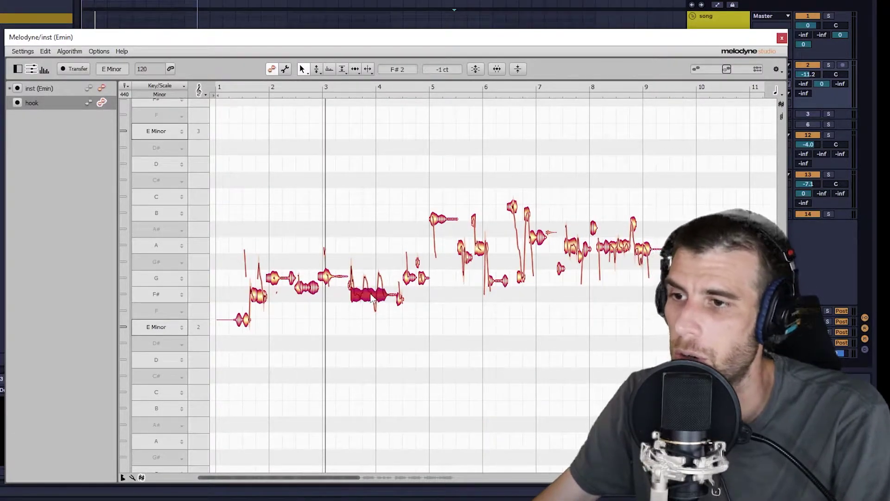
Try raising the bar 3–4 note to G, undo it, then retune F# to -2 cents.
left_click_drag(373, 298, 379, 278)
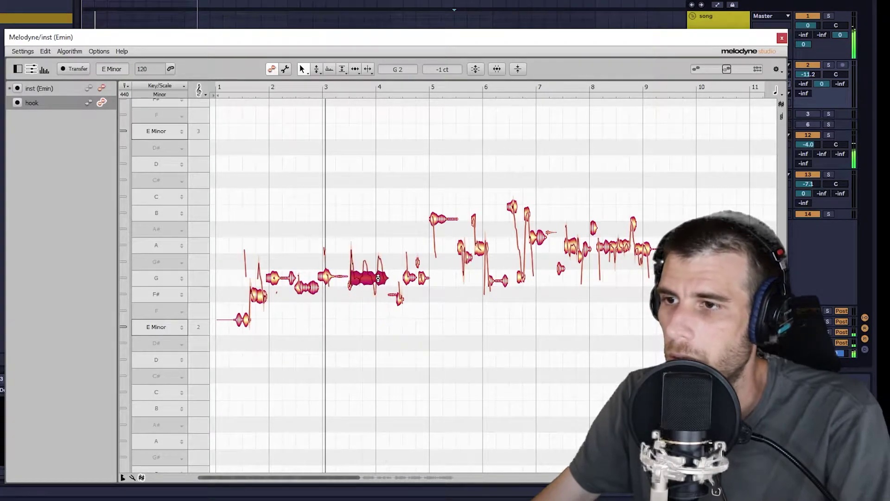
key("Down")
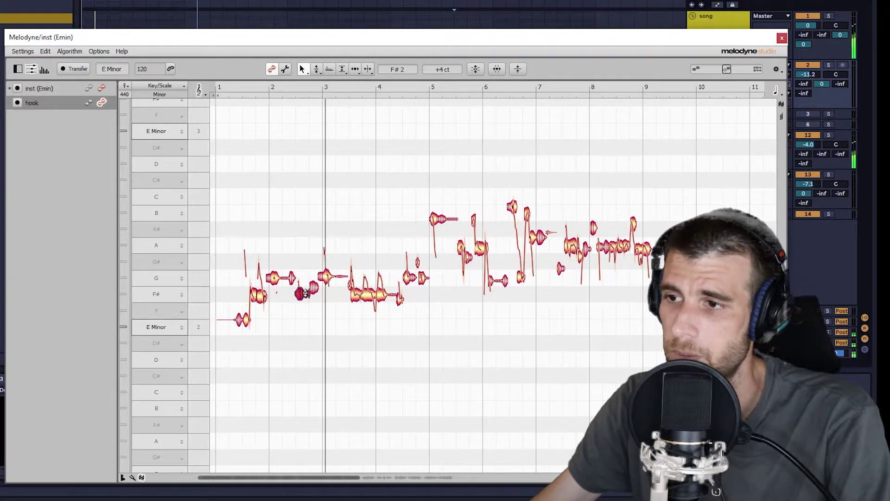
left_click_drag(305, 292, 308, 288)
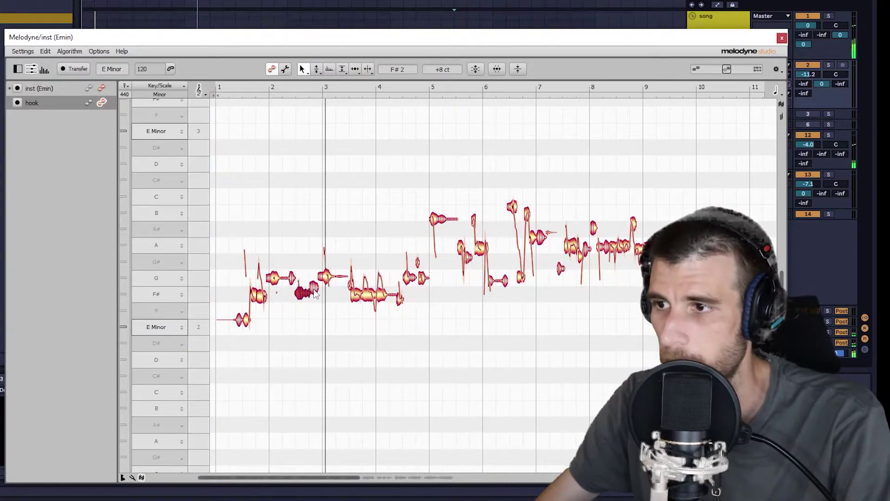
left_click(317, 292)
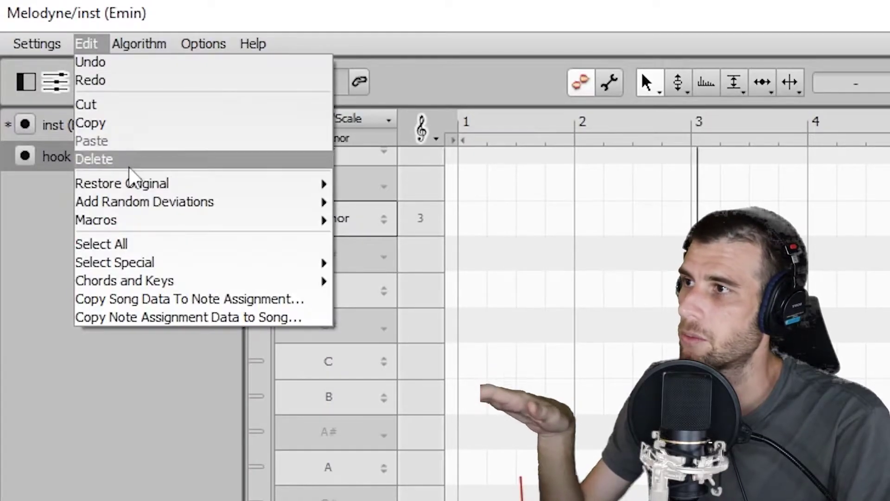
Enable Snap to chord scale and Include notes edited manually, with Pitch Center 79% and Pitch Drift 100%.
mouse_move(147, 213)
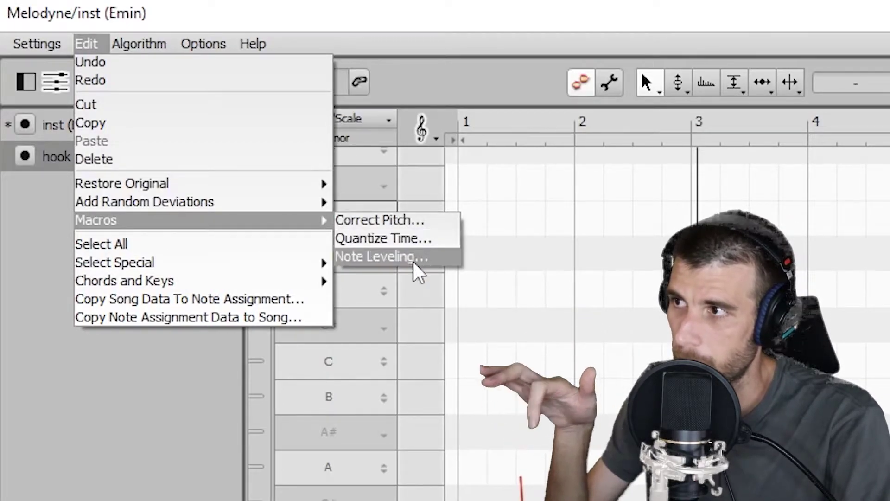
left_click(395, 219)
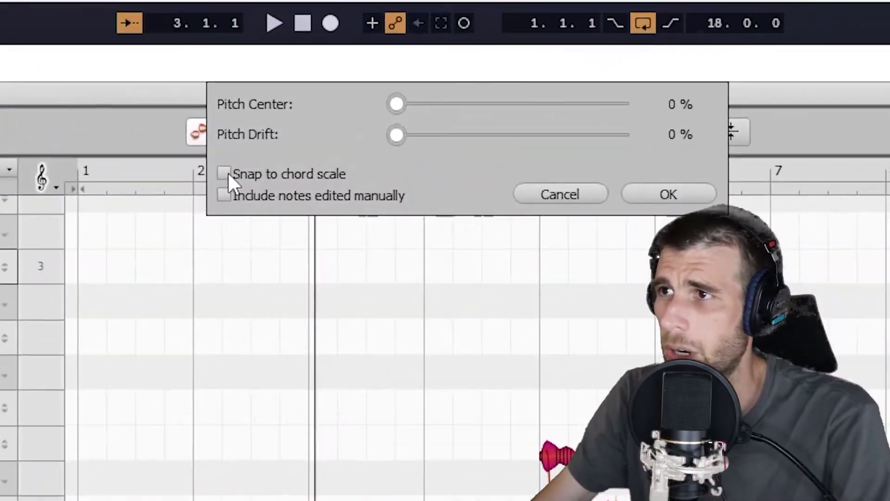
left_click(410, 83)
left_click(224, 173)
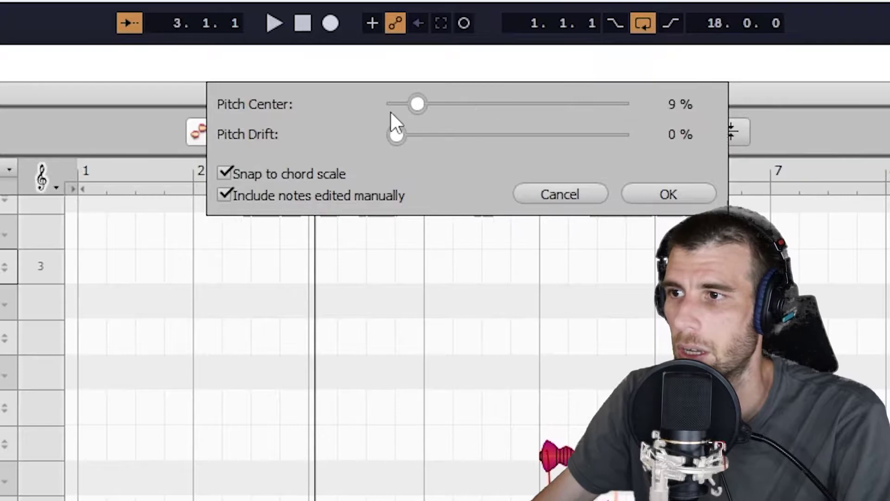
left_click_drag(512, 104, 542, 106)
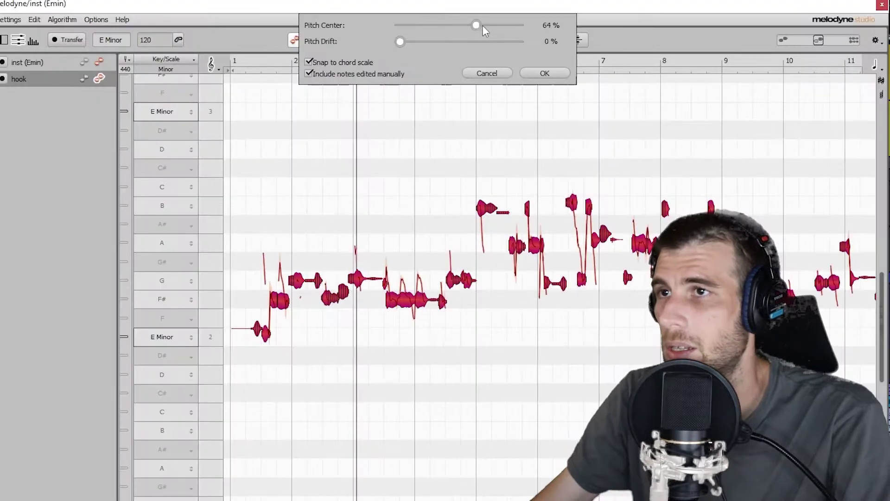
left_click_drag(519, 49, 543, 36)
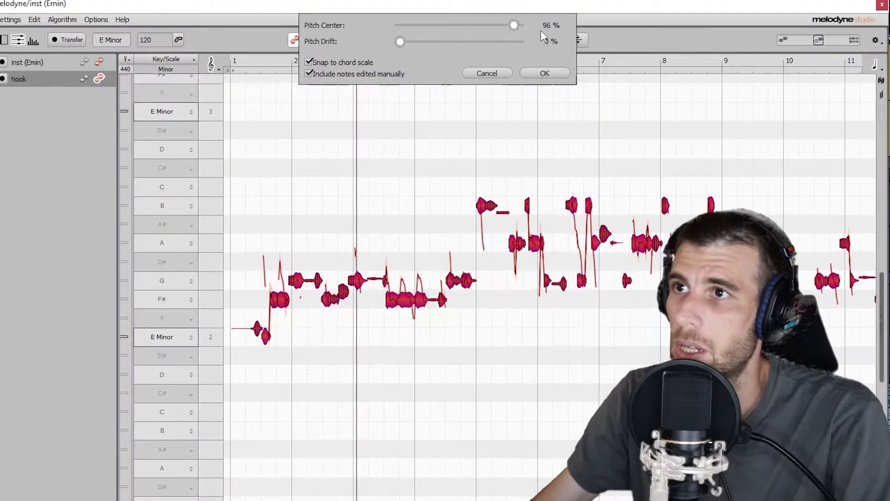
left_click_drag(464, 26, 488, 22)
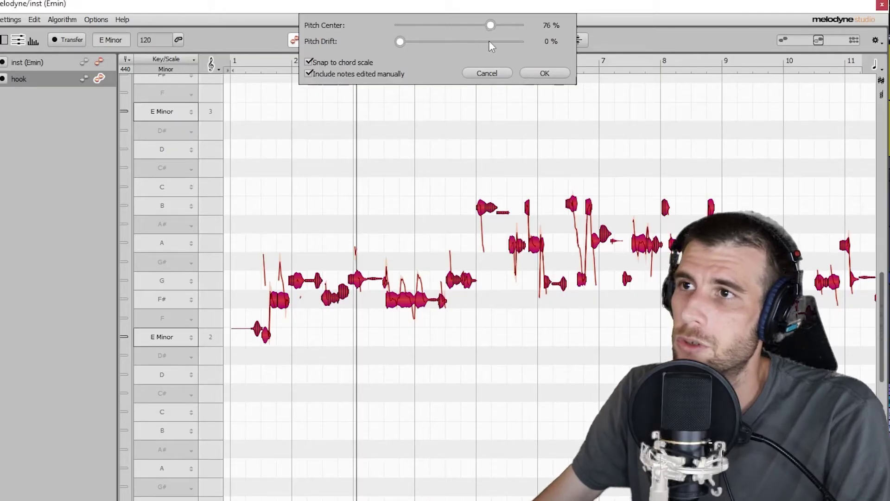
left_click(502, 42)
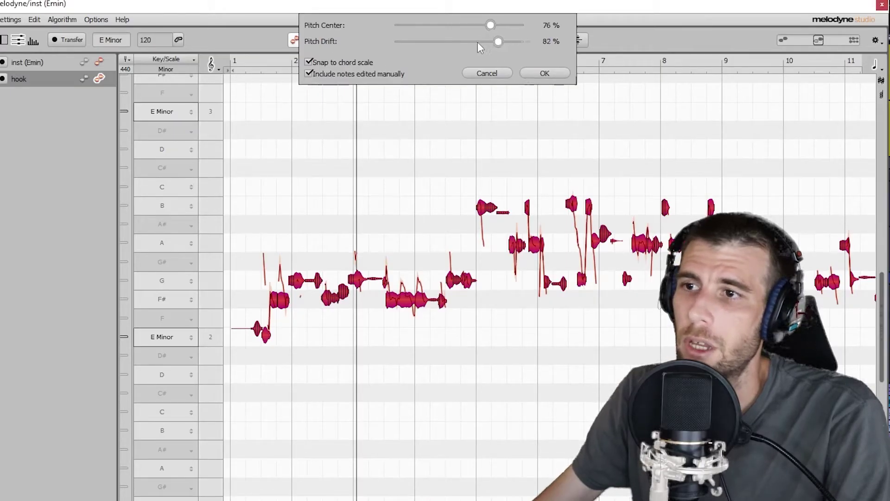
mouse_move(501, 42)
left_mouse_down()
mouse_move(449, 48)
mouse_move(494, 49)
mouse_move(500, 58)
left_mouse_up()
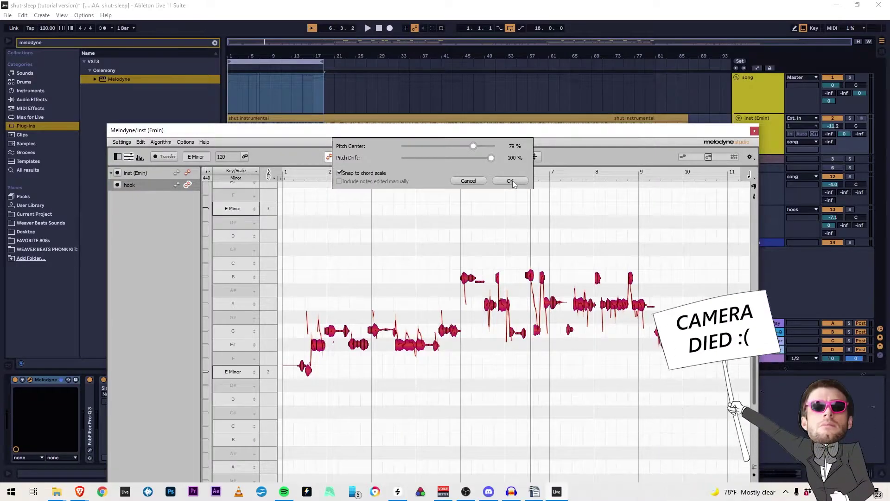
Apply the correction and play the corrected hook, restarting from a chosen arrangement position.
left_click(547, 74)
key("space")
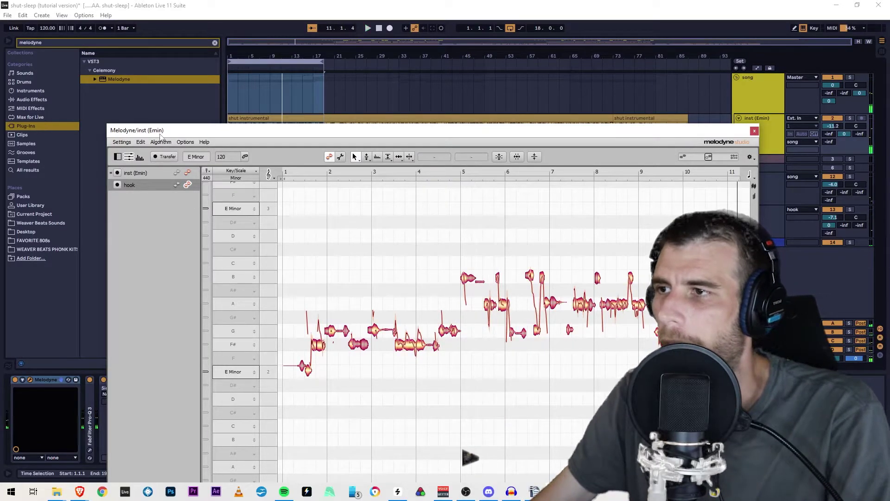
left_click(161, 142)
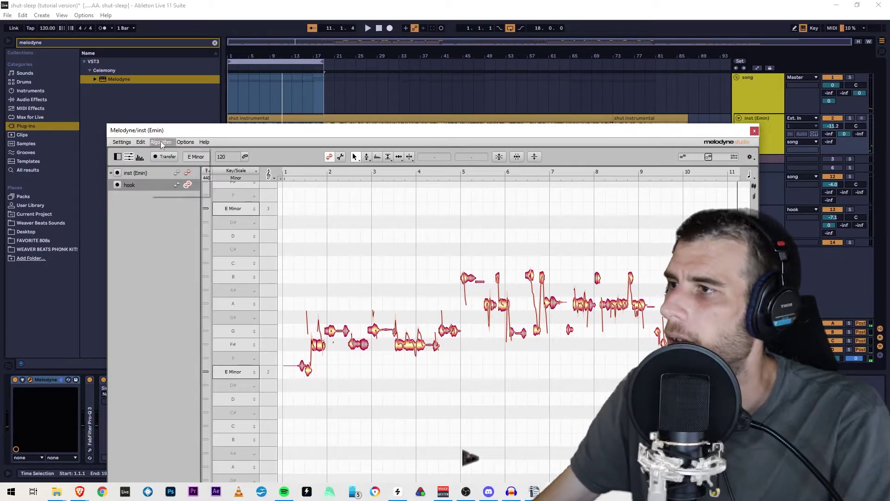
mouse_move(141, 143)
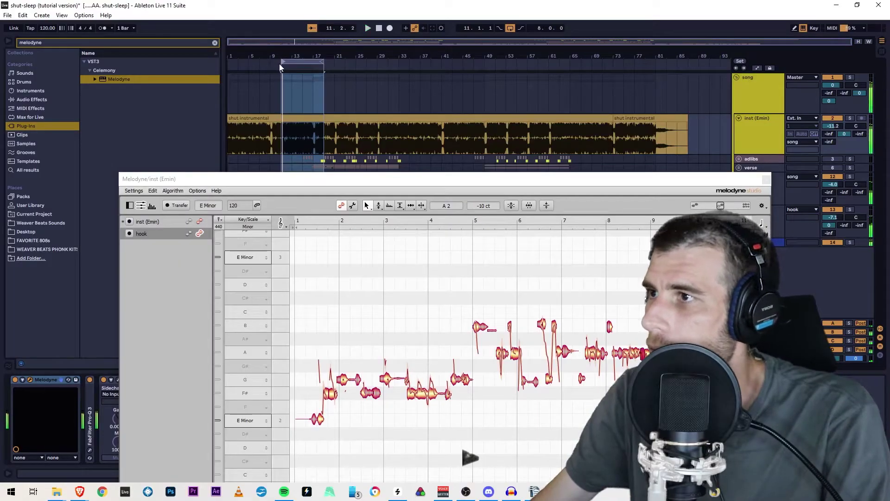
left_click(278, 64)
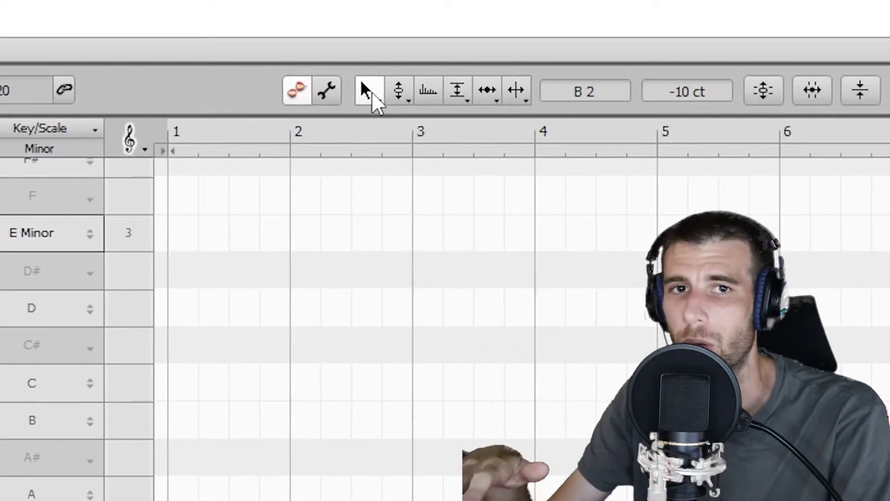
Look over the Main, Pitch, Amplitude, Time and Note Separation tool variants, settling on the Pitch Tool.
left_click(373, 89)
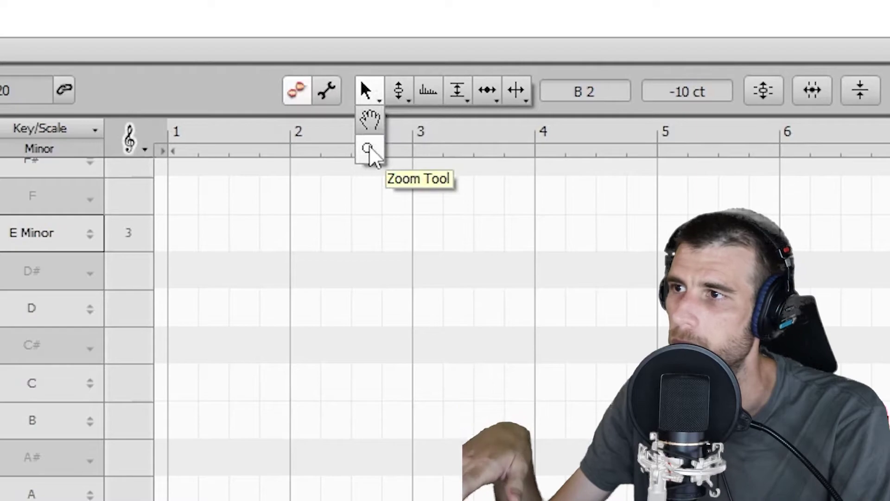
left_click(366, 93)
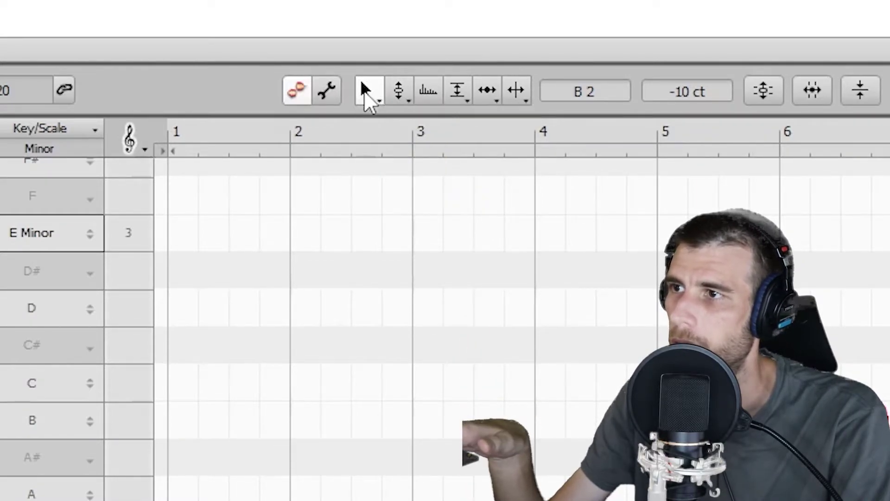
left_click(398, 89)
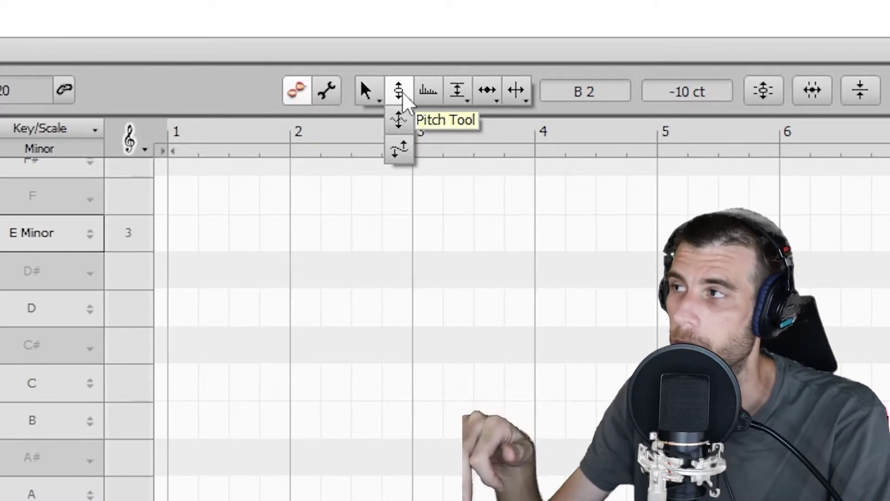
left_click(396, 87)
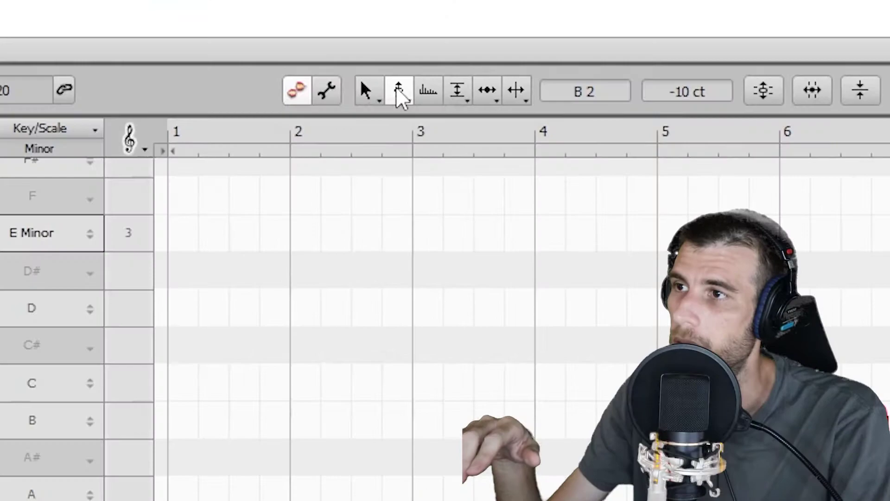
left_click(397, 88)
left_click(399, 86)
left_click(398, 87)
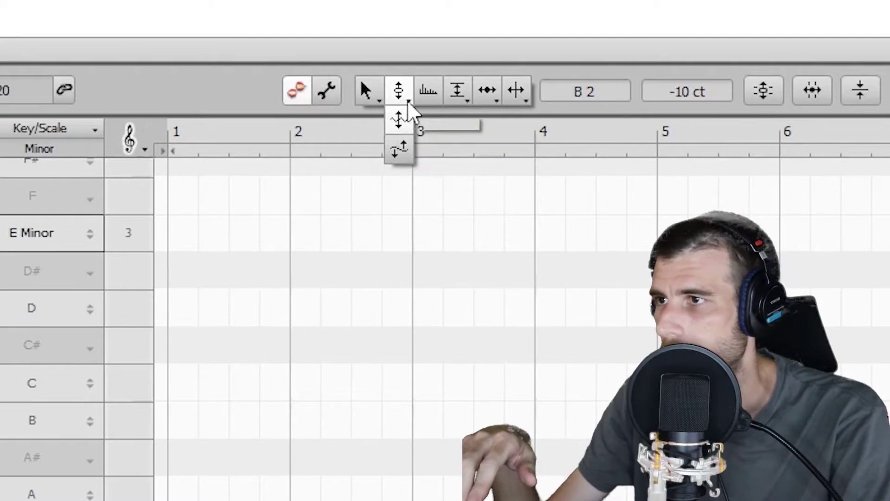
left_click(409, 93)
left_click(459, 89)
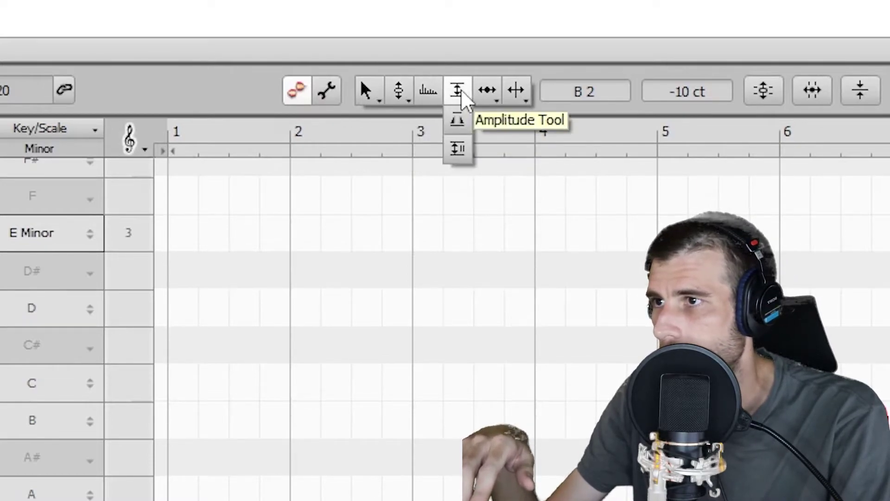
left_click(485, 92)
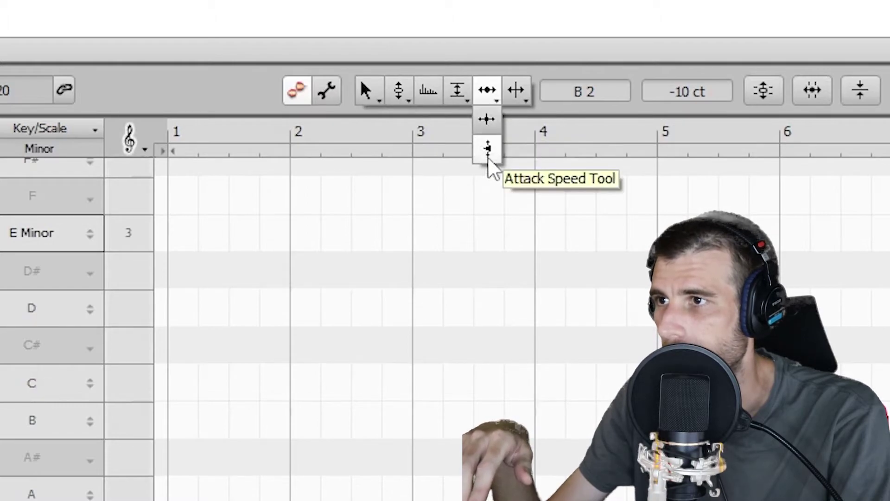
left_click(518, 91)
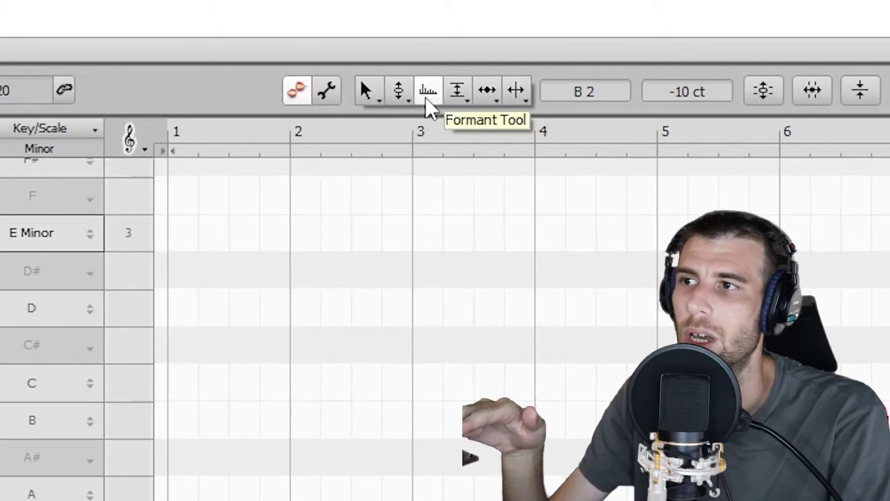
mouse_move(402, 91)
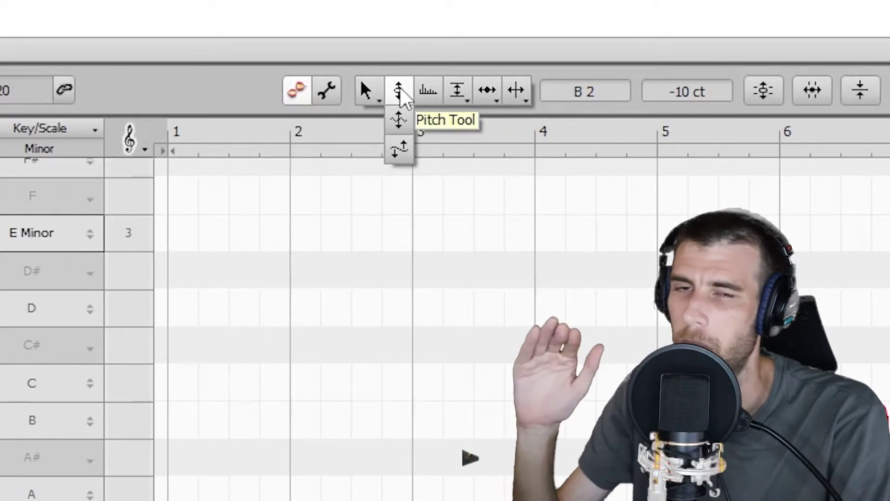
Select the Pitch Modulation Tool and bring bars 7–9 of the hook's notes into view.
left_click(405, 121)
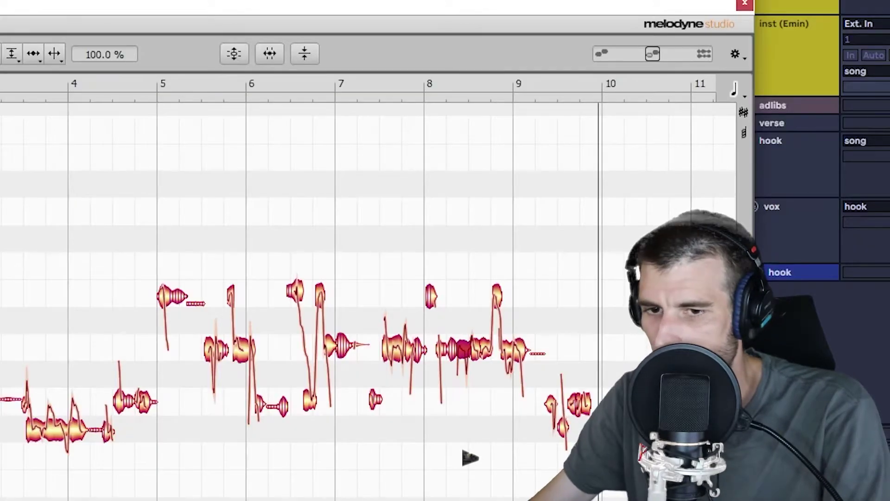
scroll(470, 458, "up", 5)
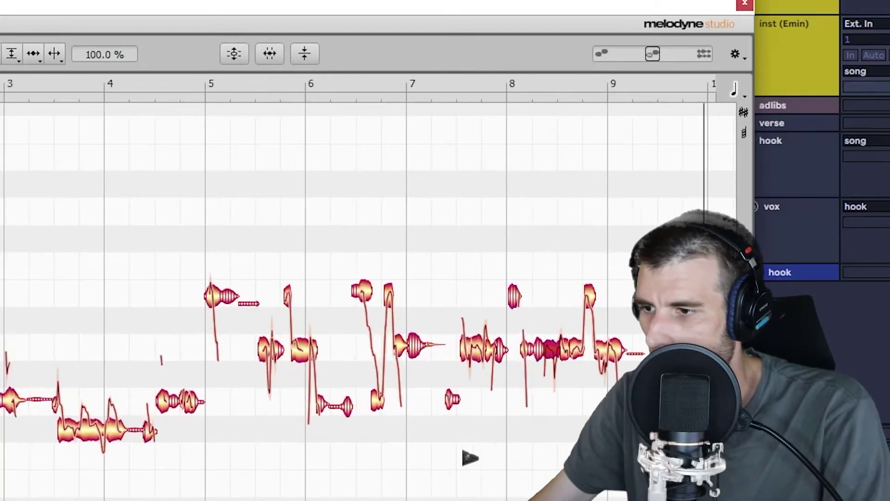
scroll(179, 172, "right", 10)
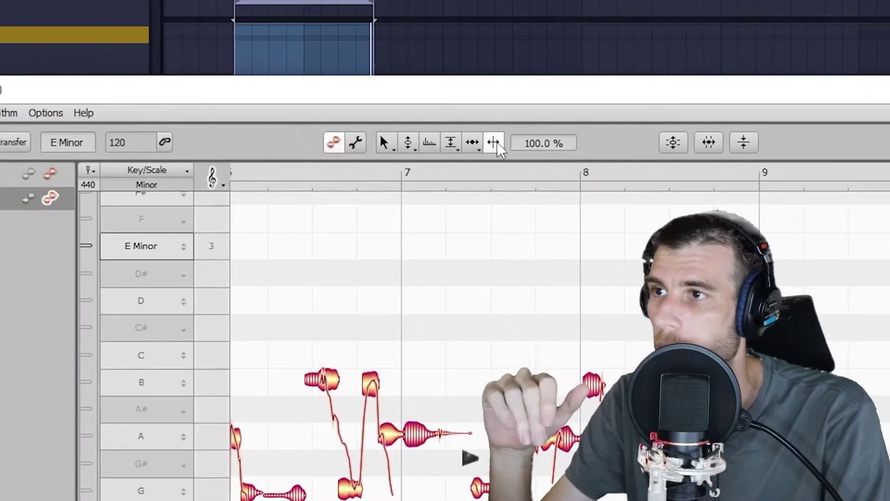
Choose the Note Separation Tool, zoom in on the long held note and select it.
left_click(497, 144)
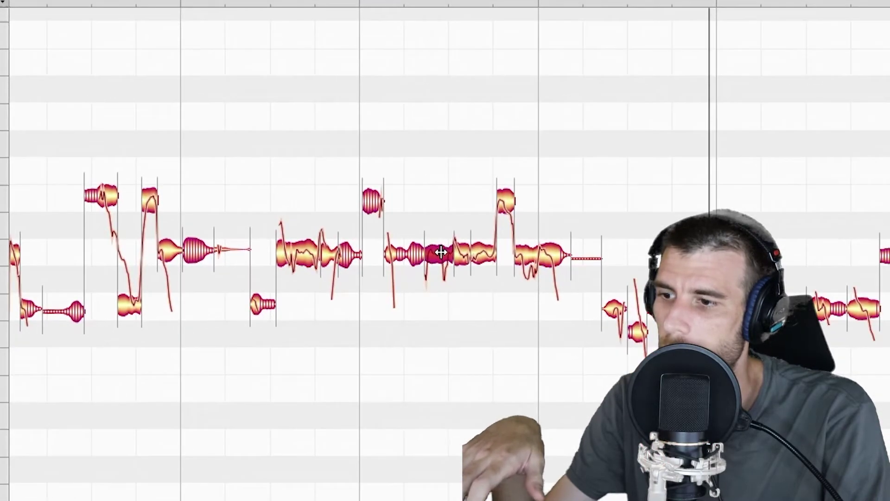
scroll(443, 244, "up", 5)
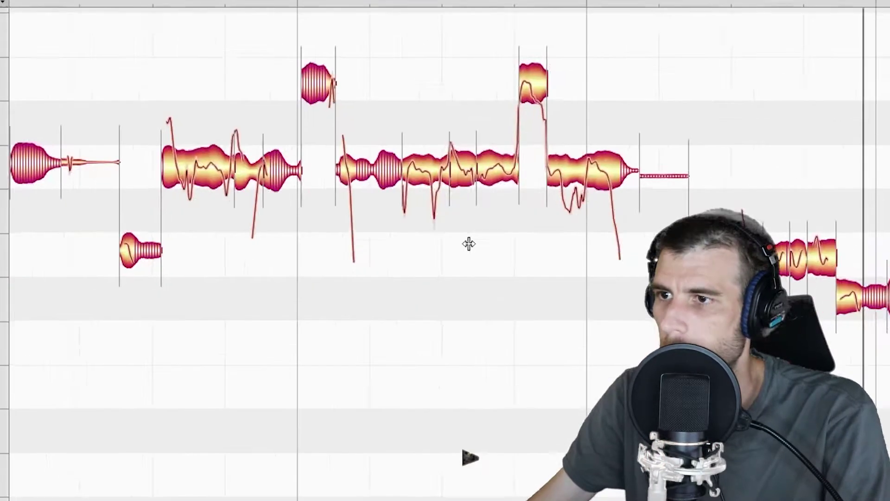
left_click_drag(381, 166, 427, 146)
left_click(418, 146)
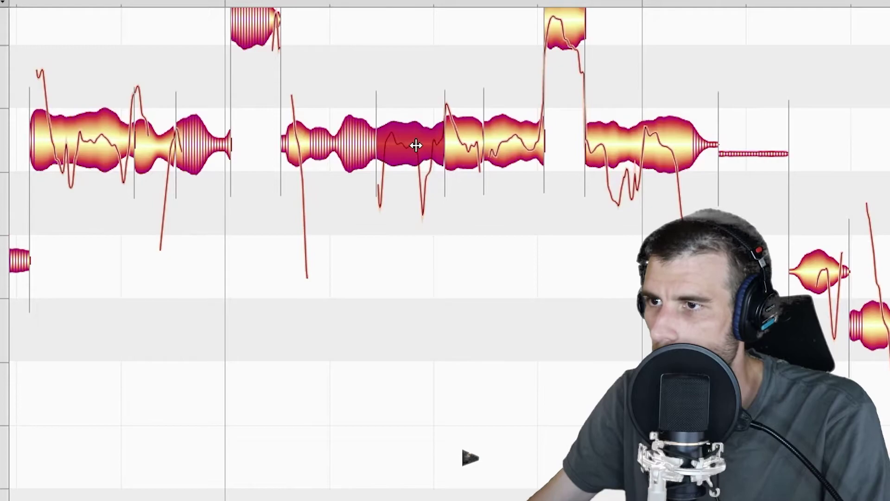
Split the long held note near its end, undoing the accidental lowering of the short piece.
double_click(416, 146)
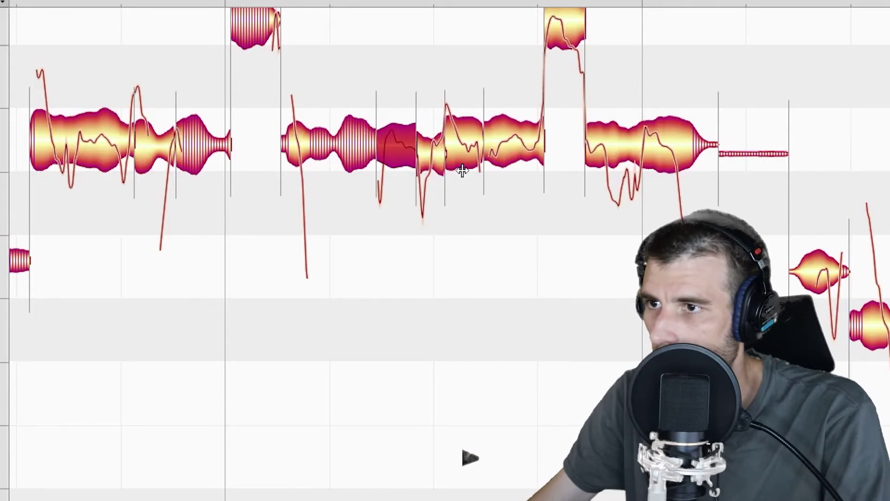
double_click(416, 140)
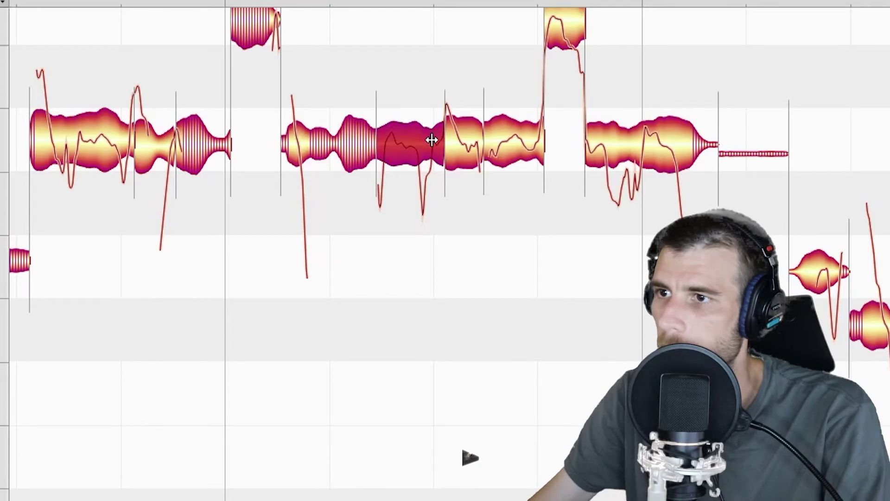
double_click(431, 140)
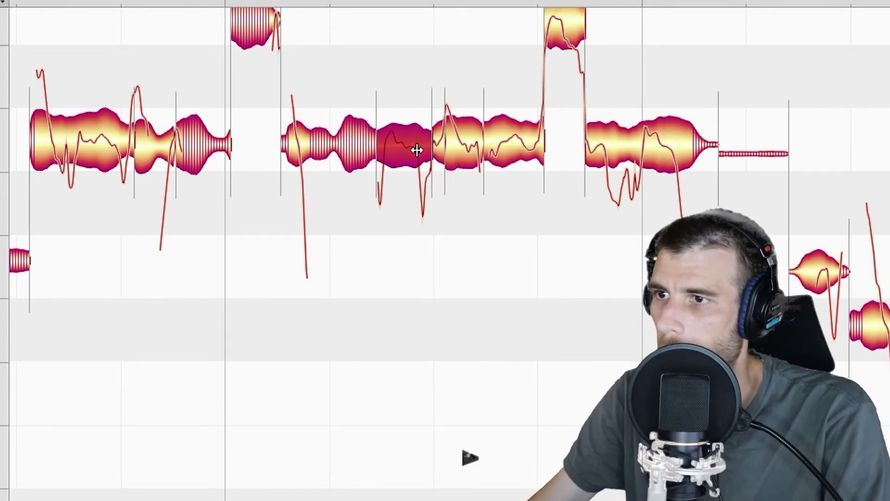
double_click(417, 150)
left_click_drag(416, 149, 424, 179)
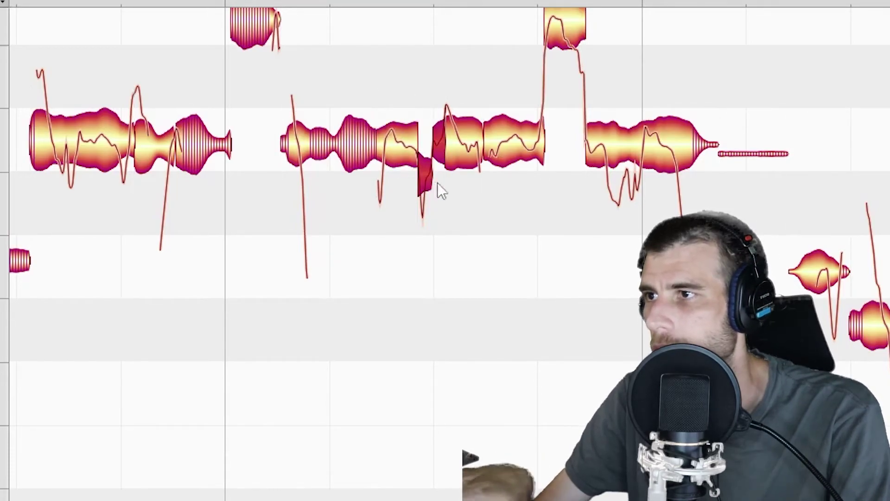
left_click(413, 172)
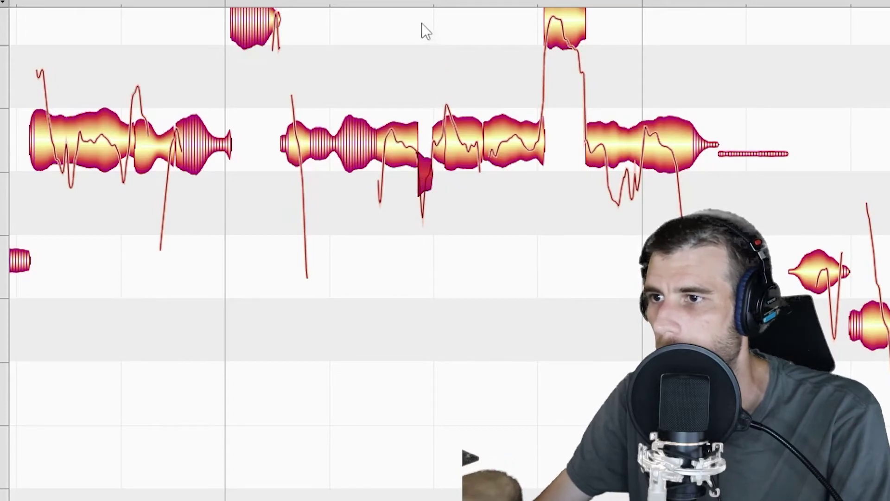
key("ctrl+z")
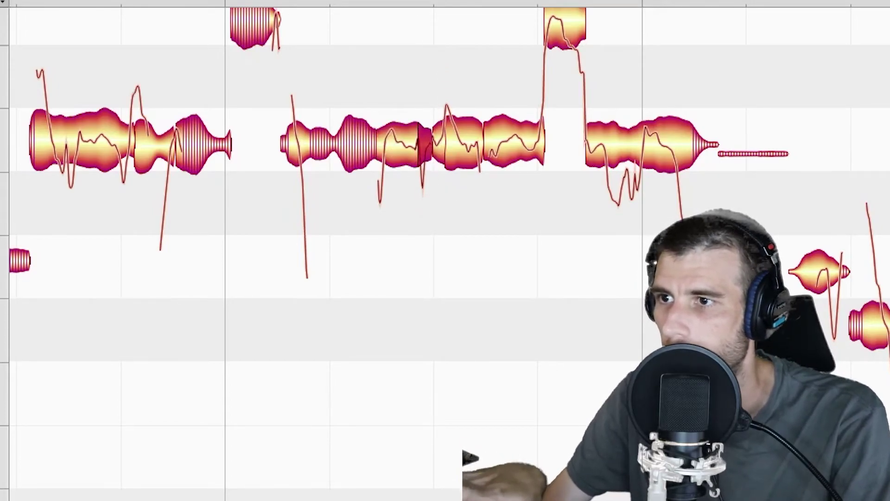
left_click(402, 149)
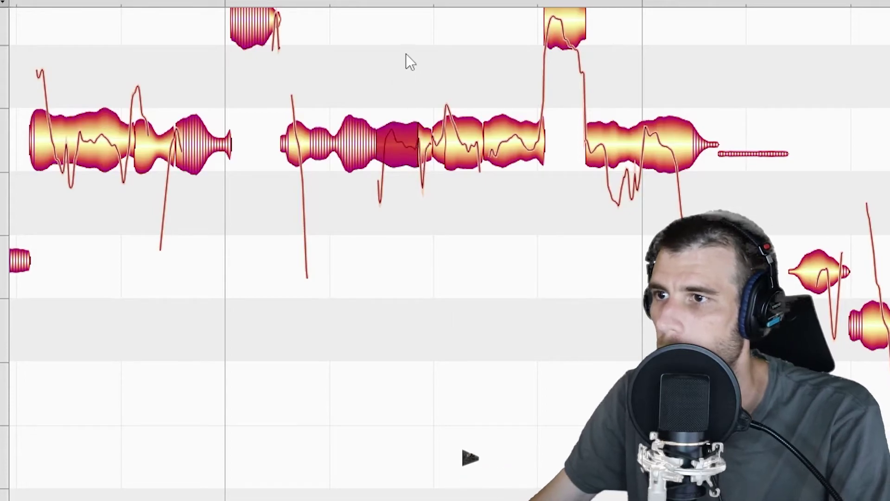
Select the following note segments and split the sustained A note with the separation tool.
left_click(458, 128)
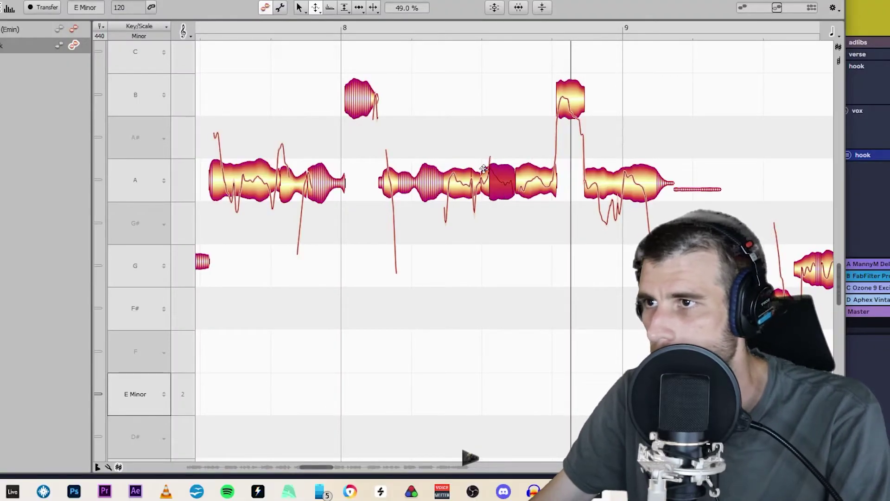
left_click(541, 183)
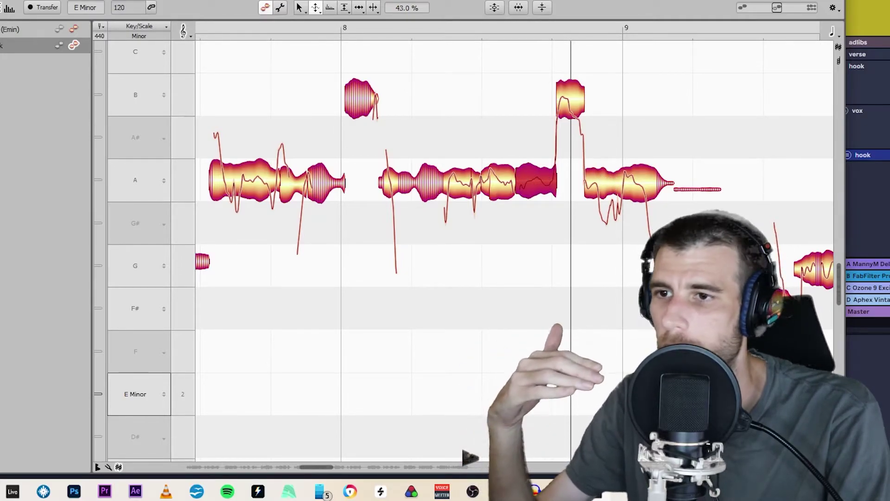
left_click(379, 9)
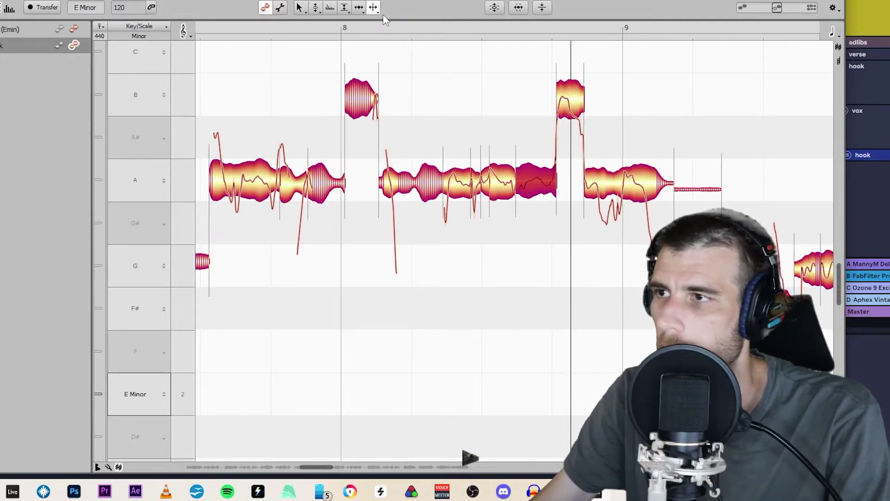
left_click(598, 184)
double_click(598, 184)
left_click(623, 186)
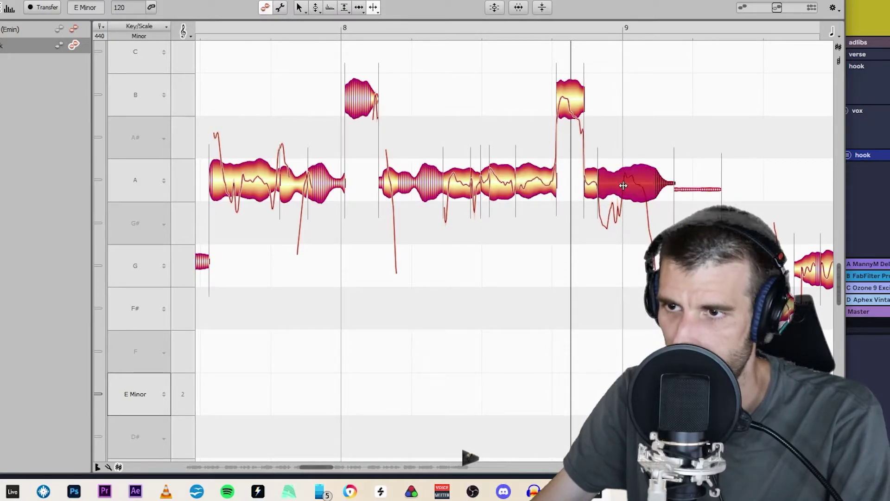
Split off the end of the A note, drop it to G#, and play from bar 8.
double_click(624, 176)
left_click_drag(623, 178, 624, 219)
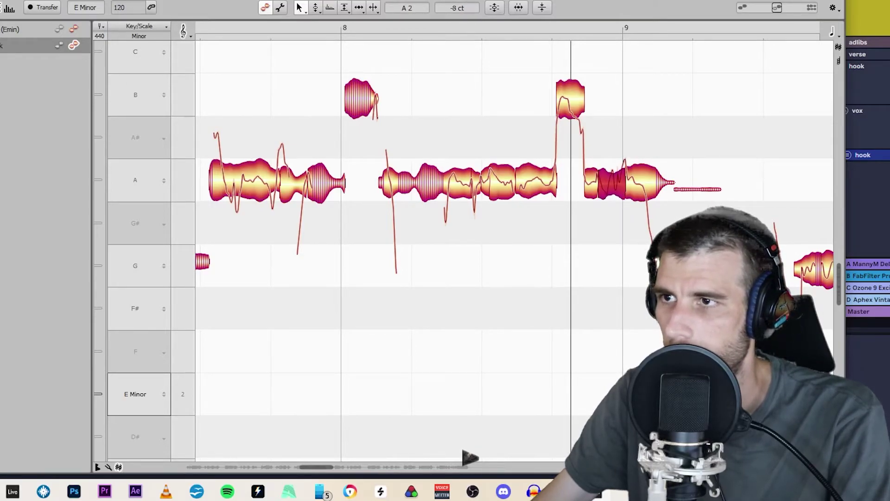
key("space")
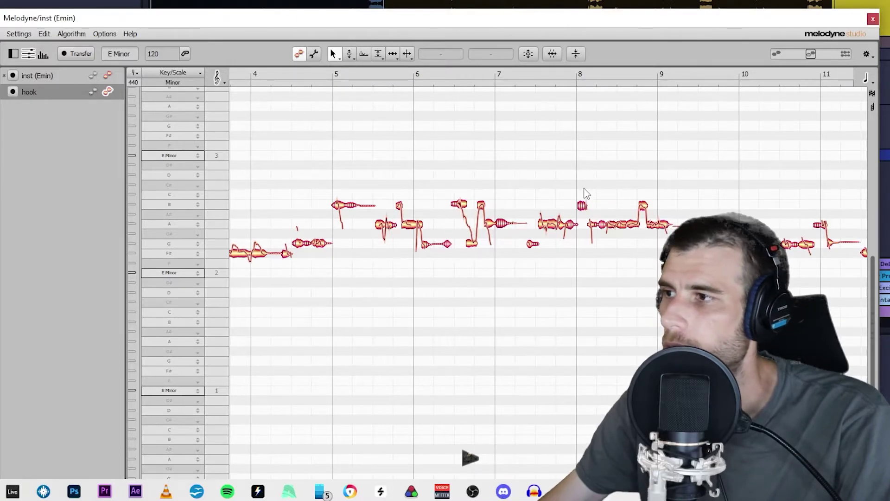
left_click(582, 205)
left_click_drag(646, 181, 661, 200)
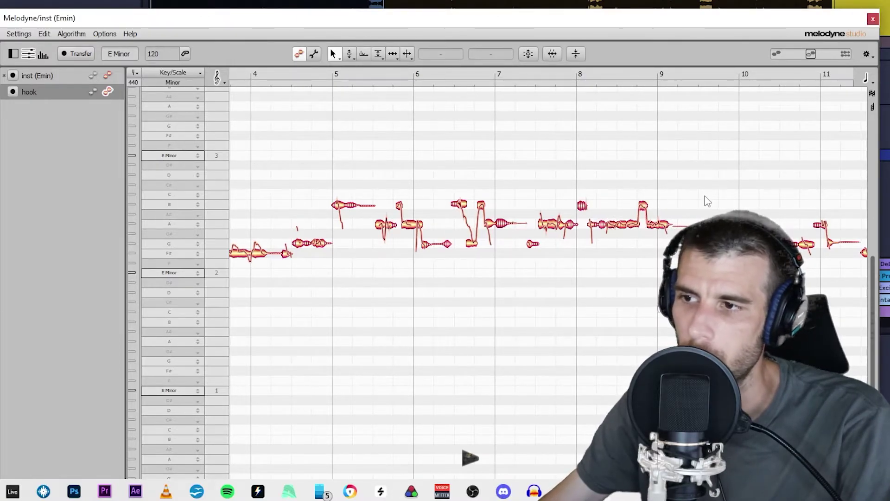
key("ctrl+a")
left_click(44, 33)
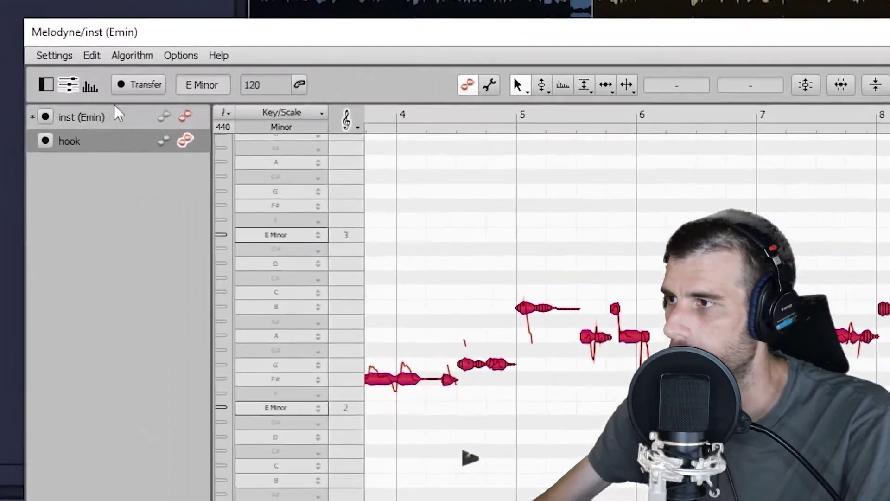
left_click(44, 34)
mouse_move(79, 116)
mouse_move(196, 208)
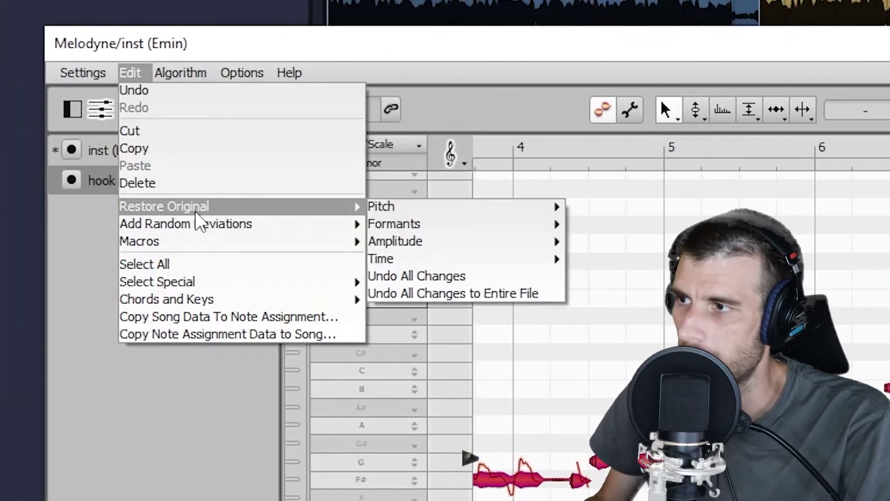
mouse_move(394, 207)
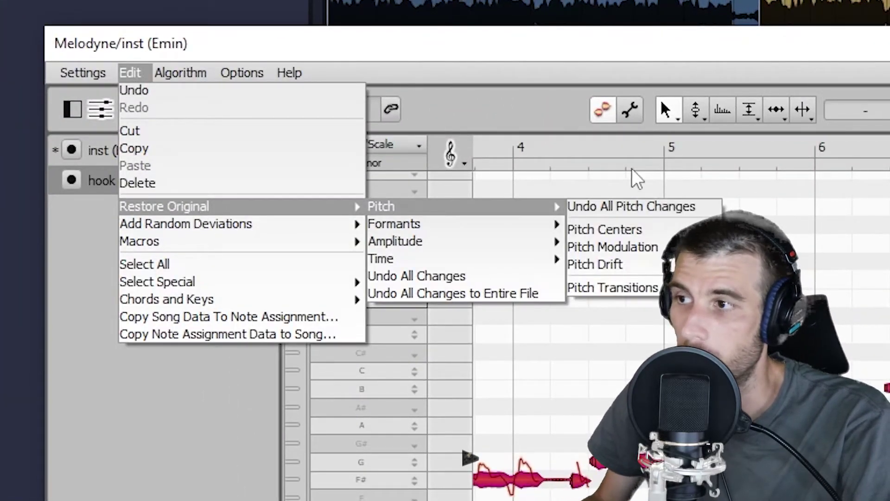
mouse_move(395, 223)
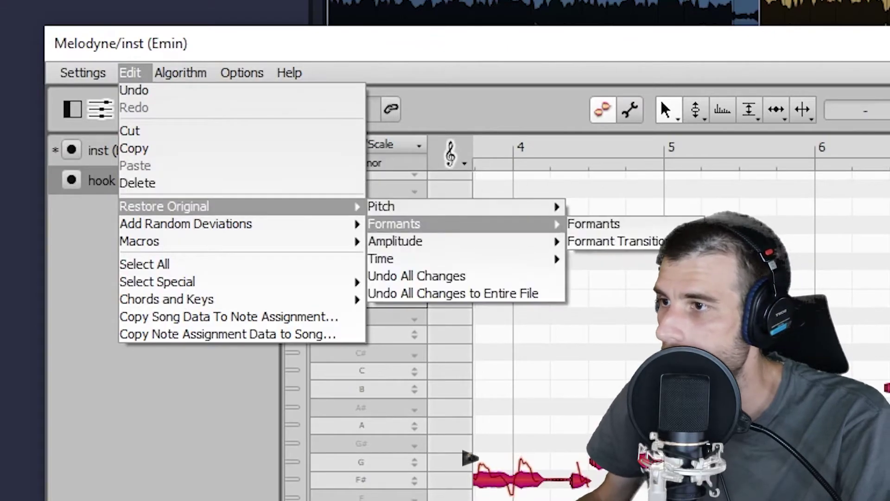
Dismiss the restore options and raise the flat A2 note from -21 to -6 cents.
left_click(593, 223)
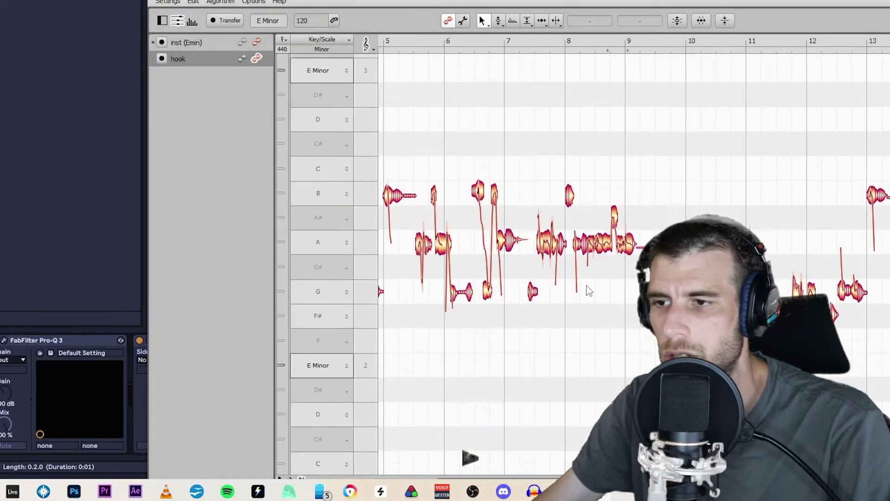
scroll(594, 291, "down", 1)
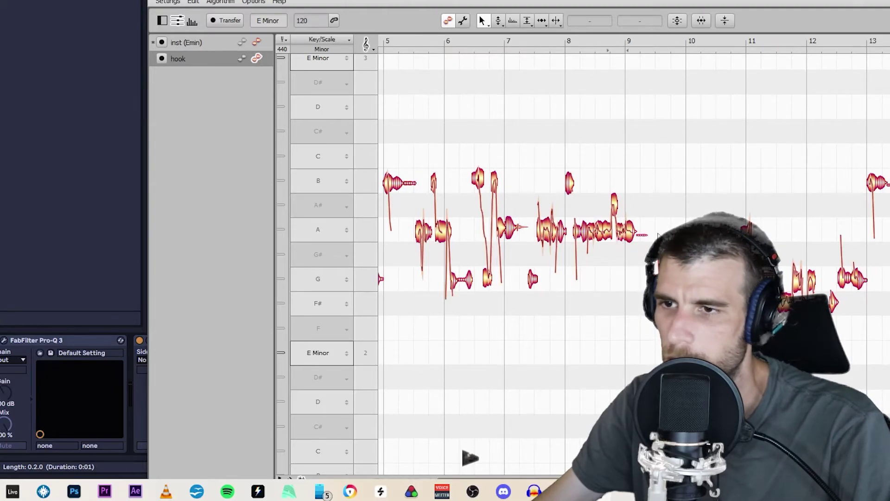
left_click(643, 233)
left_click_drag(640, 21, 643, 8)
Check the pitch of another A note further right, then marquee-select the bad word's notes.
scroll(717, 210, "right", 10)
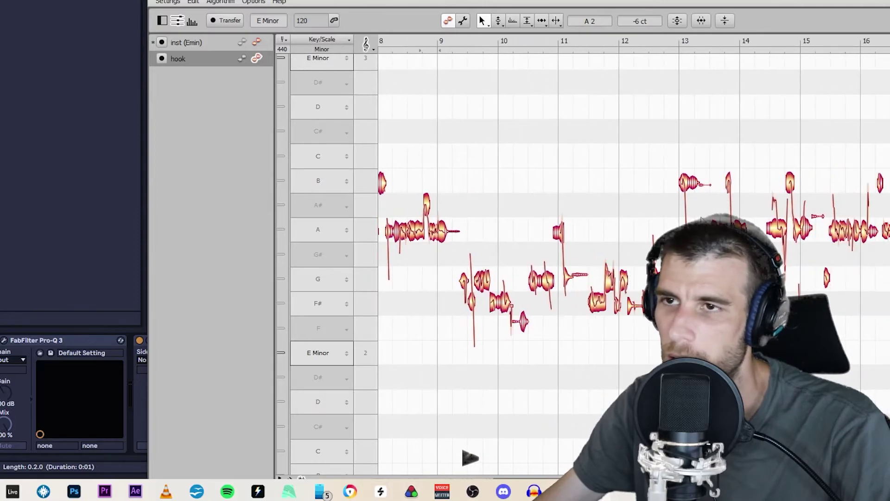
scroll(685, 209, "right", 3)
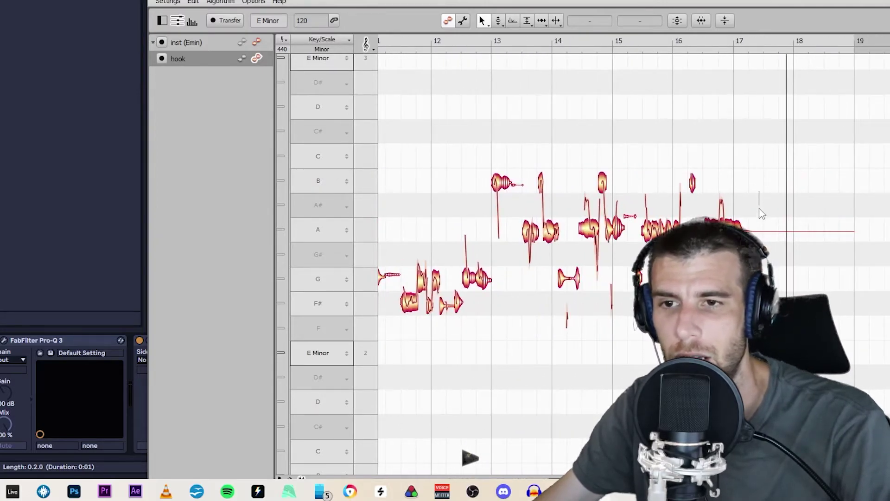
left_click_drag(760, 194, 716, 234)
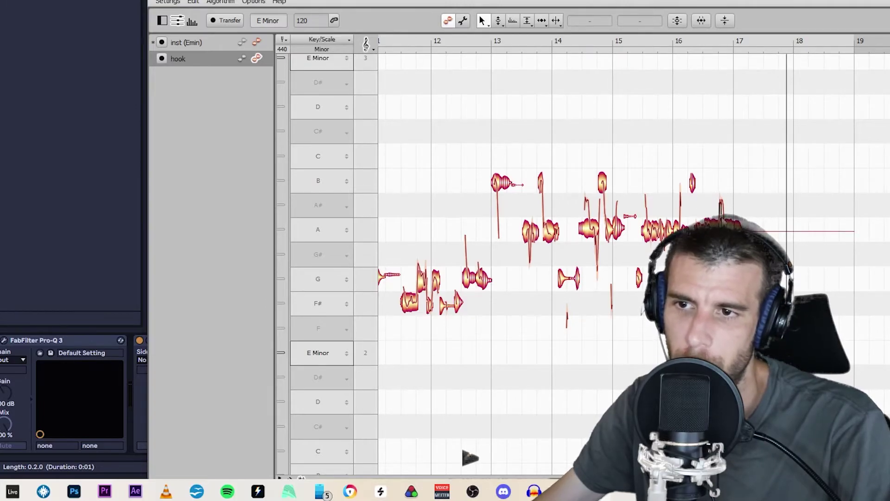
left_click(668, 230)
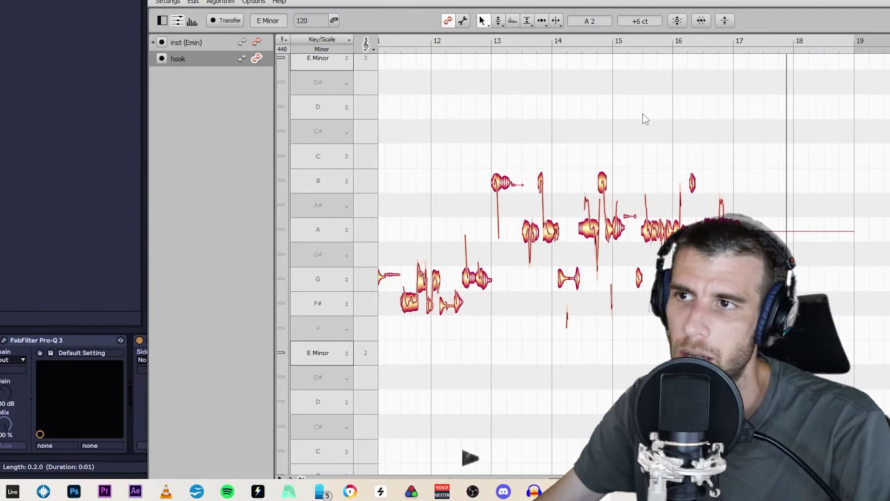
left_click_drag(349, 266, 234, 392)
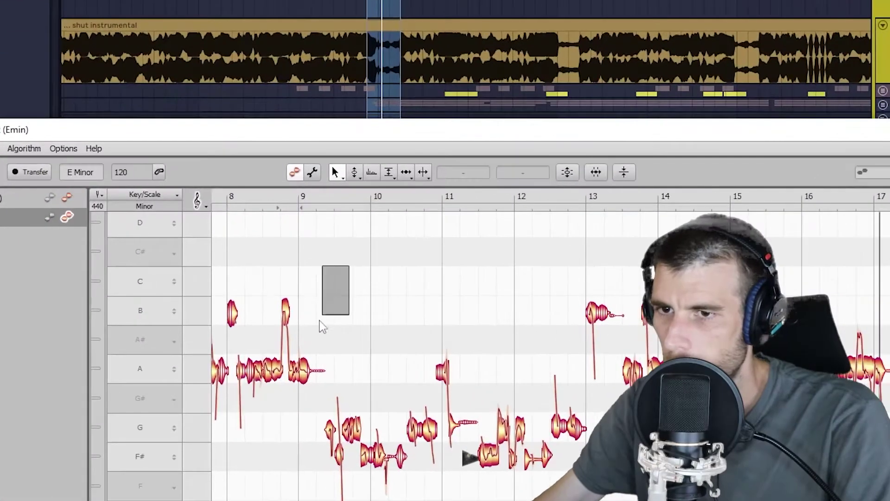
Delete the badly sung word's notes and paste the other take's word at bar 8.
key("Delete")
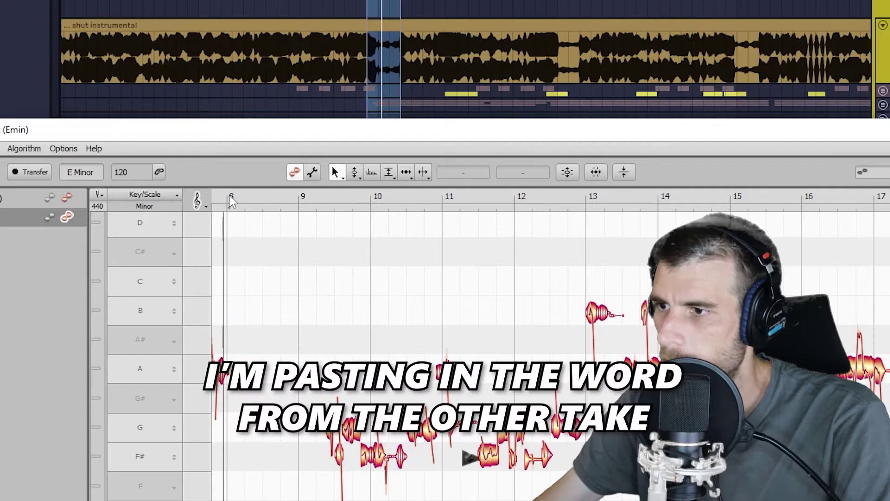
left_click(229, 200)
key("ctrl+v")
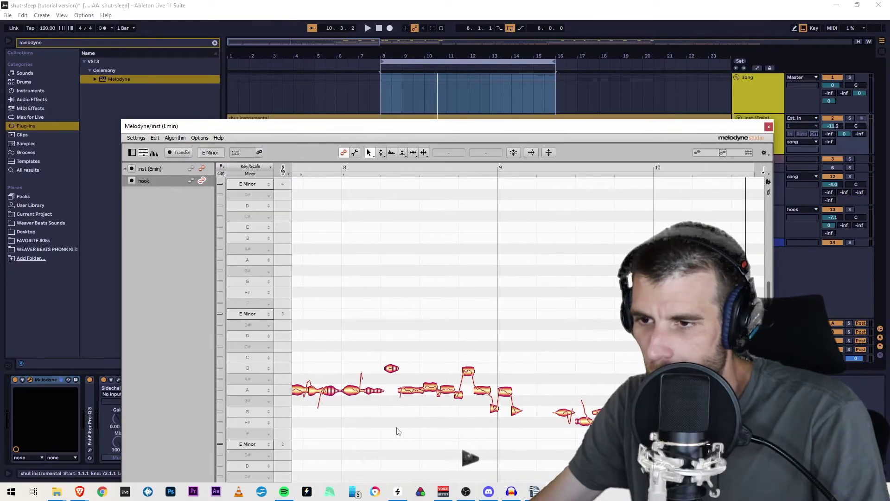
Loop the arrangement over bars 1 to 18 and play the first hook through.
scroll(572, 359, "down", 5)
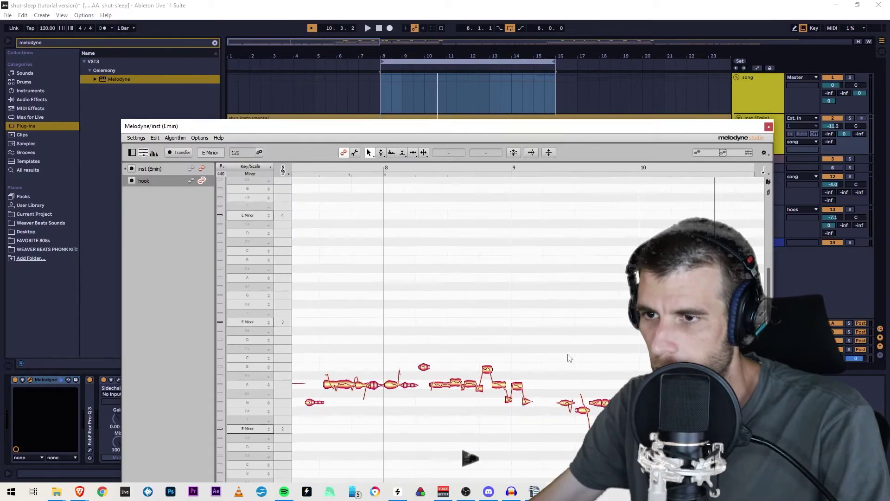
left_click_drag(230, 65, 580, 68)
key("space")
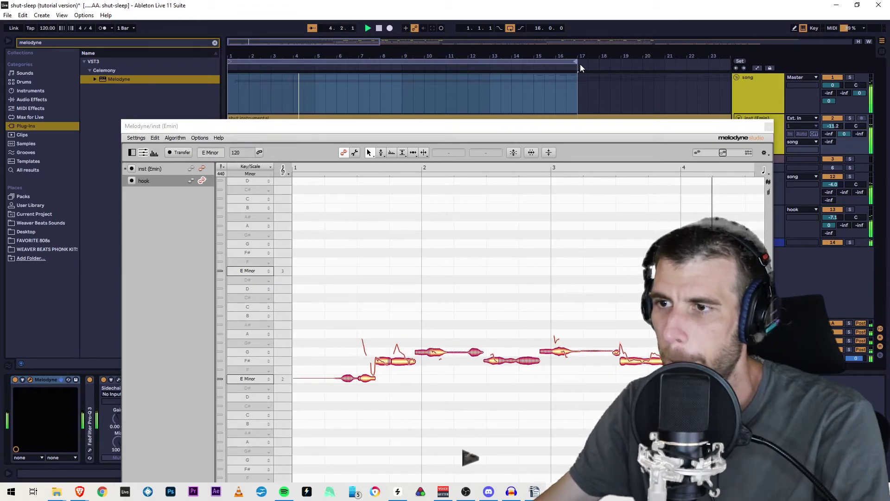
left_click_drag(580, 64, 604, 63)
left_click_drag(604, 126, 606, 65)
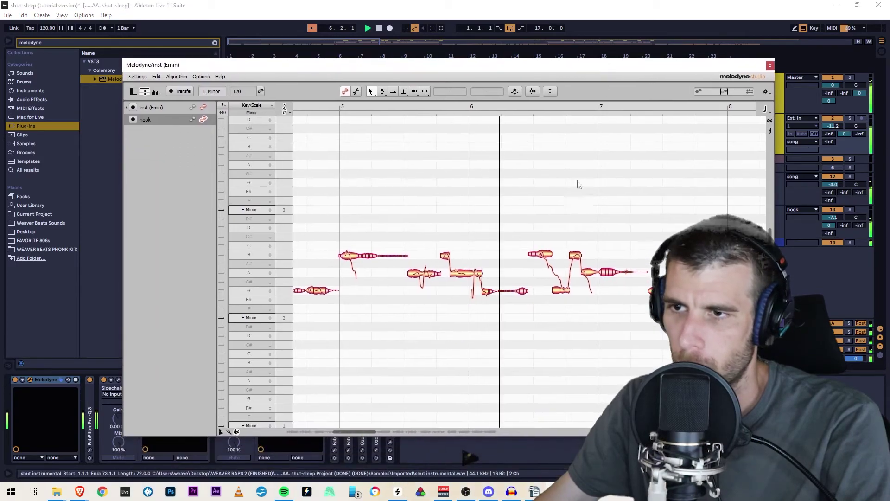
scroll(584, 194, "down", 5)
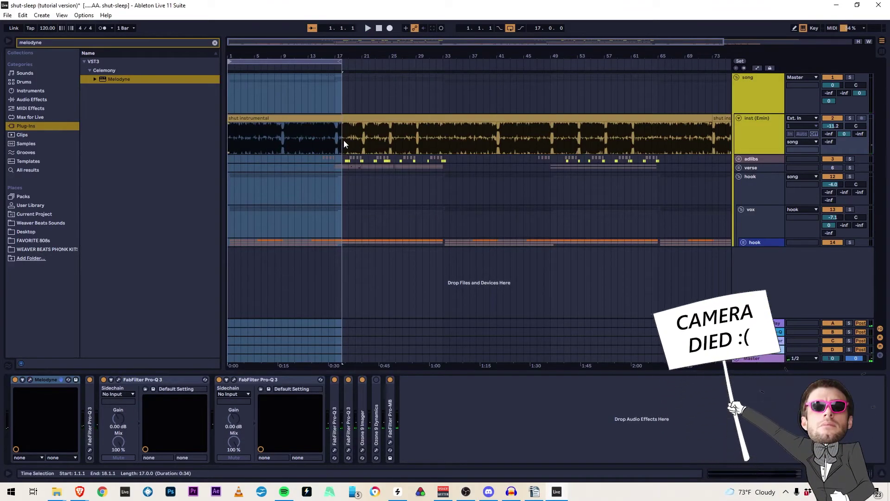
Unfold and refold the hook group, then zoom out to show the whole arrangement.
left_click(743, 242)
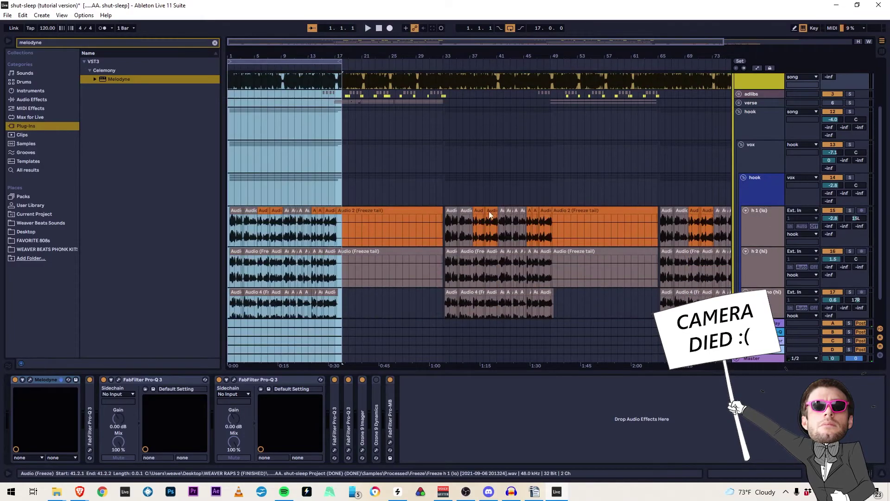
scroll(489, 210, "down", 5)
scroll(682, 239, "up", 5)
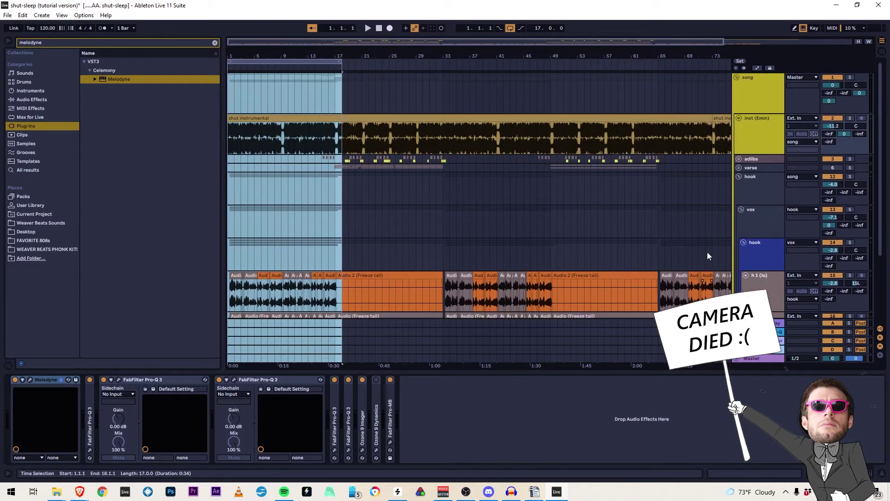
left_click(743, 242)
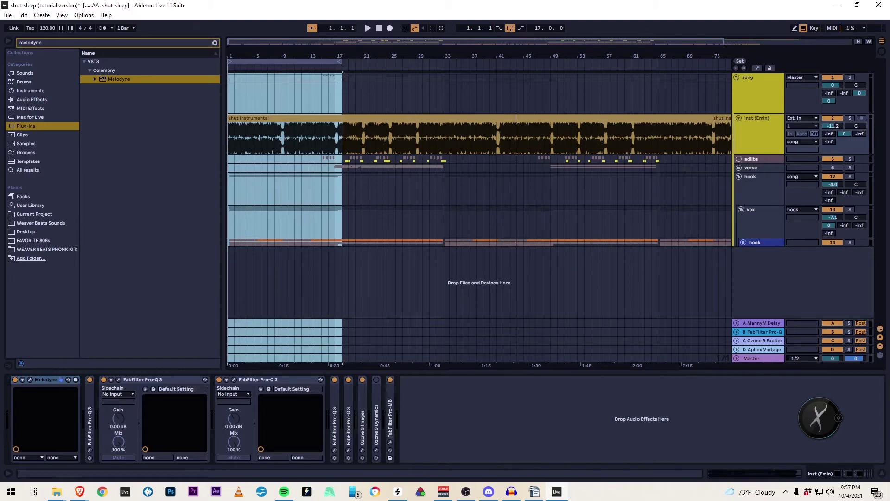
left_click_drag(457, 57, 458, 47)
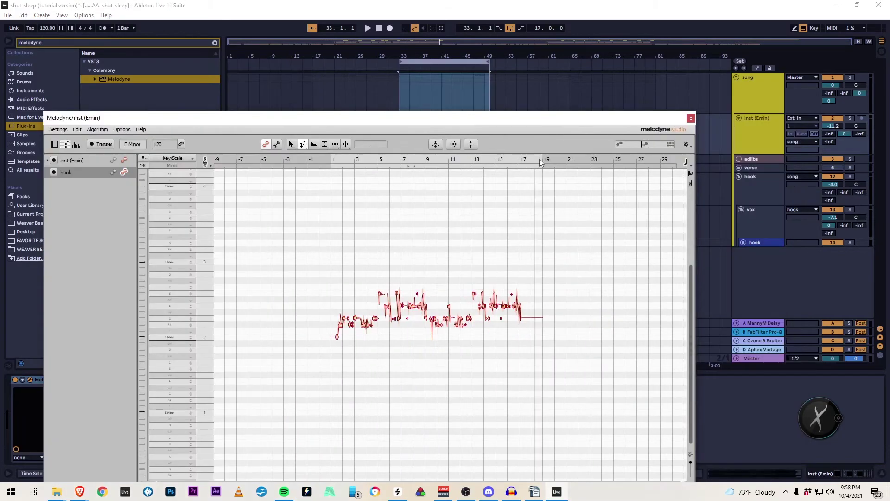
Start playback from the later hook section at bar 33.
left_click(399, 67)
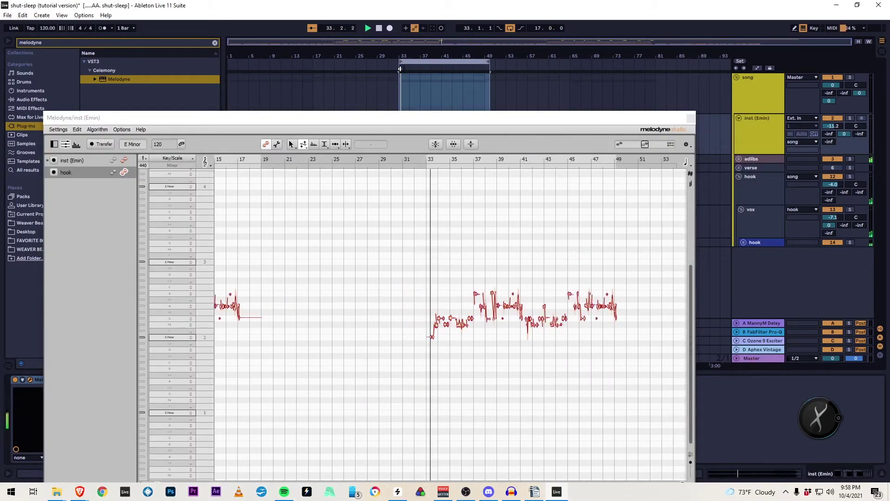